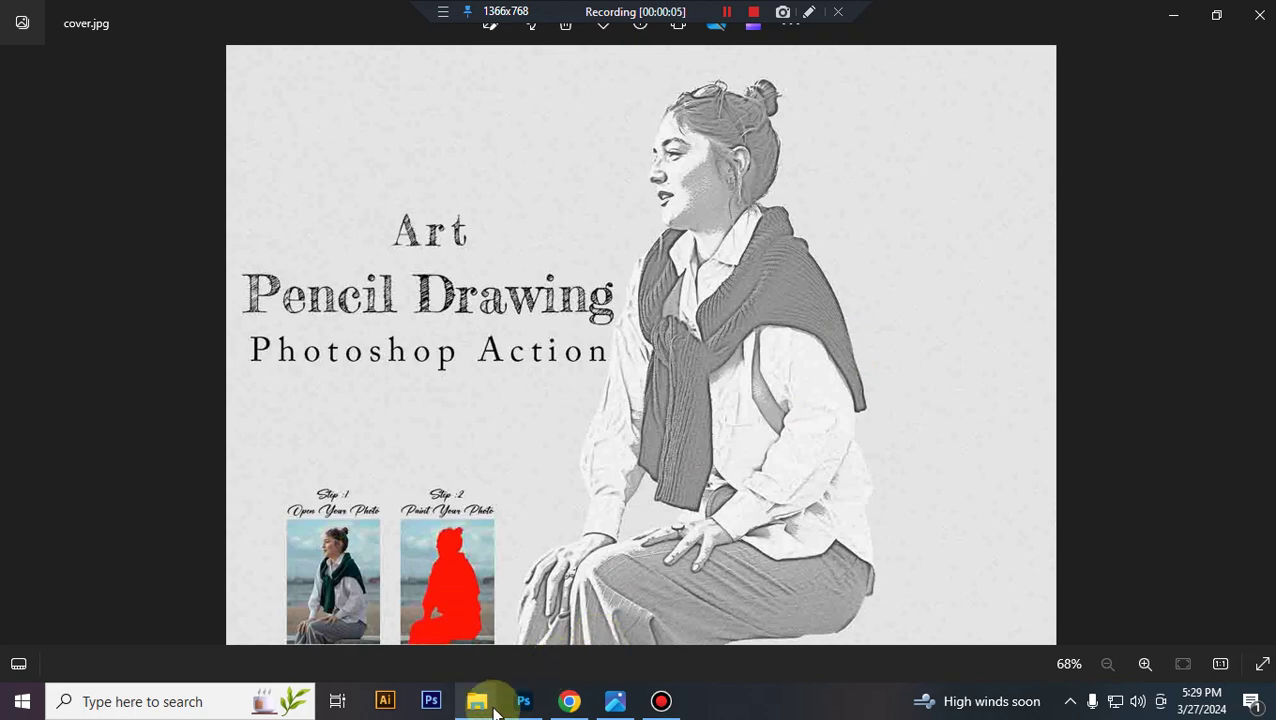
# Step: Load the Art Pencil Drawing .atn action into Photoshop and open the sample photos folder
pyautogui.click(523, 701)
pyautogui.moveTo(477, 701)
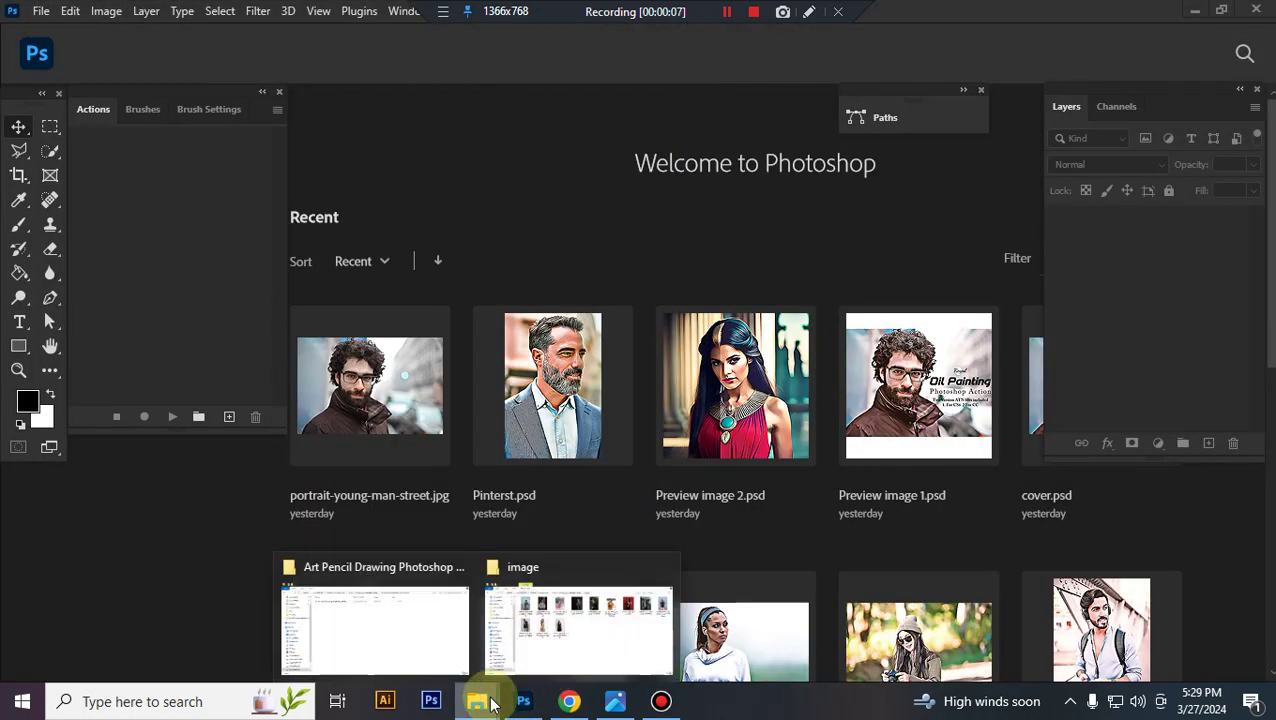
pyautogui.click(376, 614)
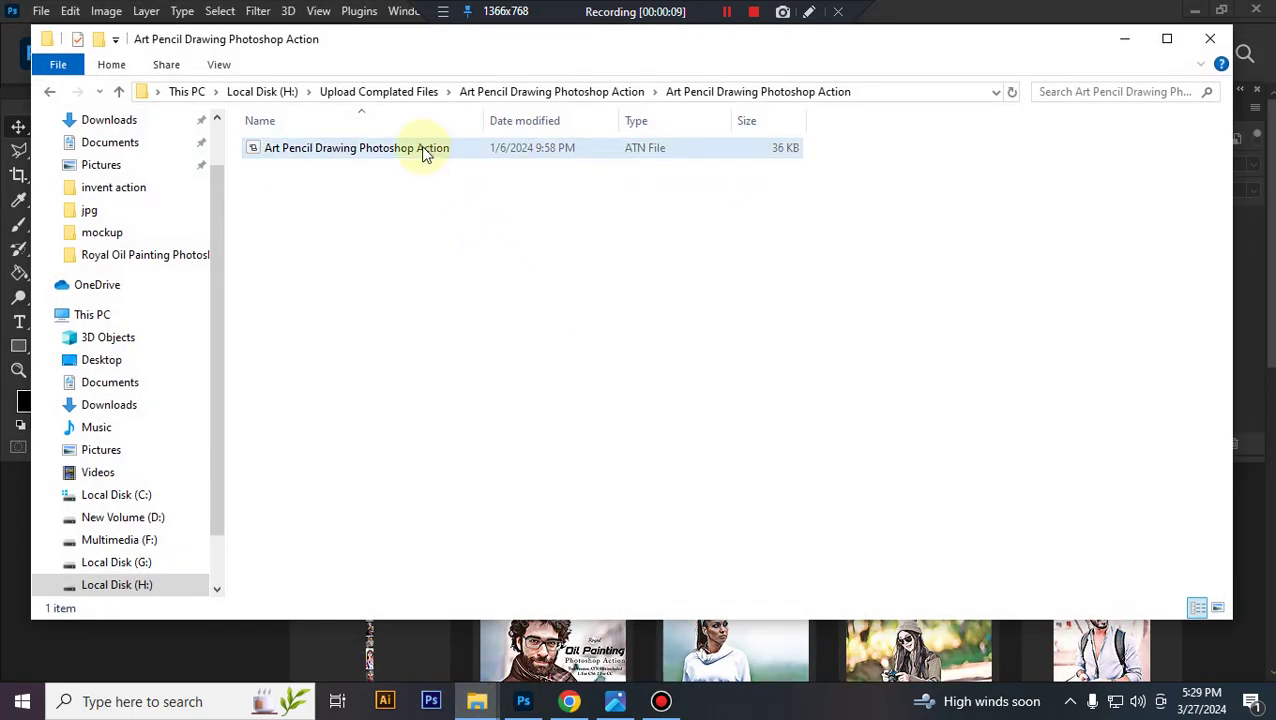
pyautogui.click(422, 152)
pyautogui.doubleClick(421, 150)
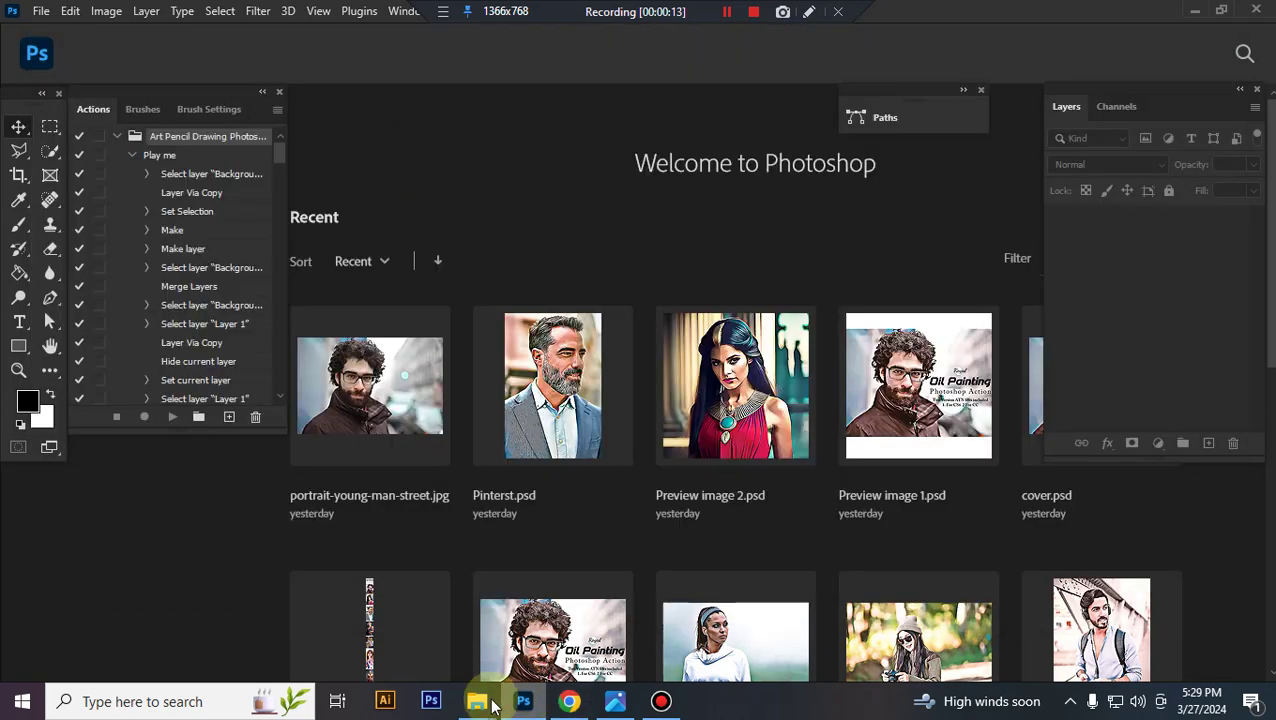
pyautogui.moveTo(477, 701)
pyautogui.click(585, 625)
# Step: Open the seated woman photo and confirm it is RGB Color, 8 Bits/Channel
pyautogui.moveTo(304, 190)
pyautogui.mouseDown()
pyautogui.moveTo(530, 712)
pyautogui.moveTo(676, 455)
pyautogui.moveTo(691, 317)
pyautogui.mouseUp()
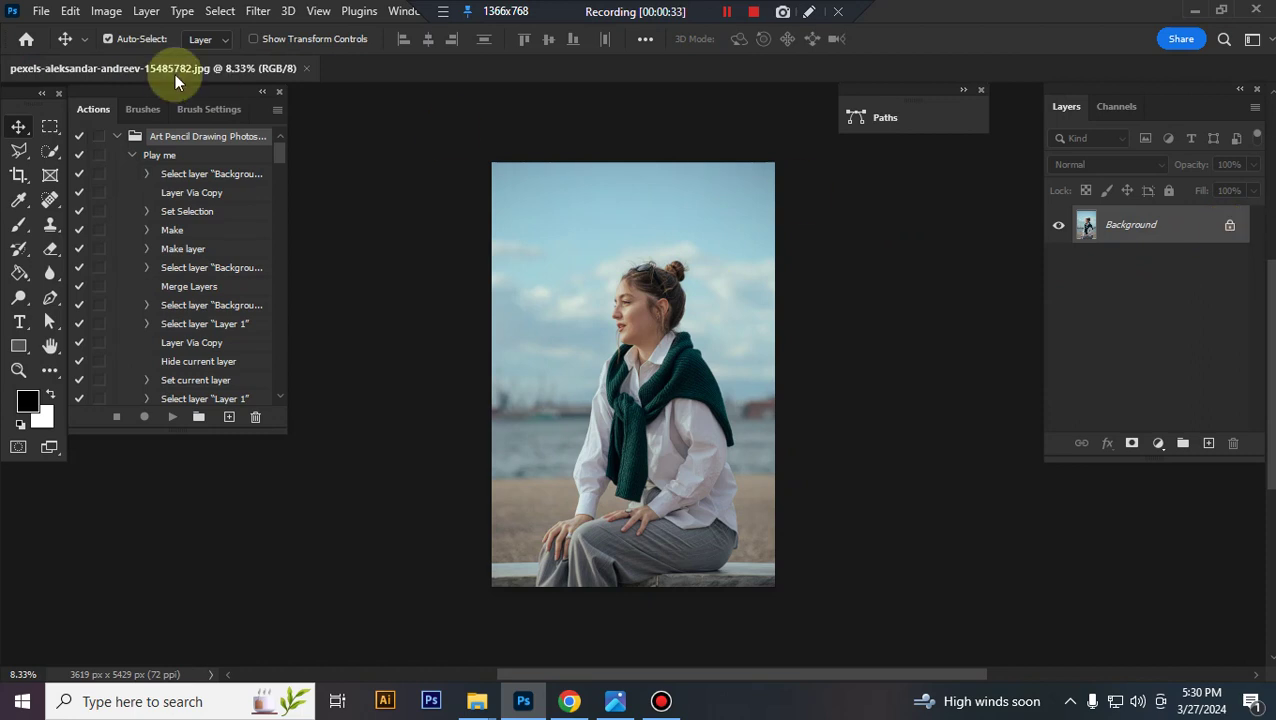
pyautogui.click(106, 12)
pyautogui.moveTo(119, 31)
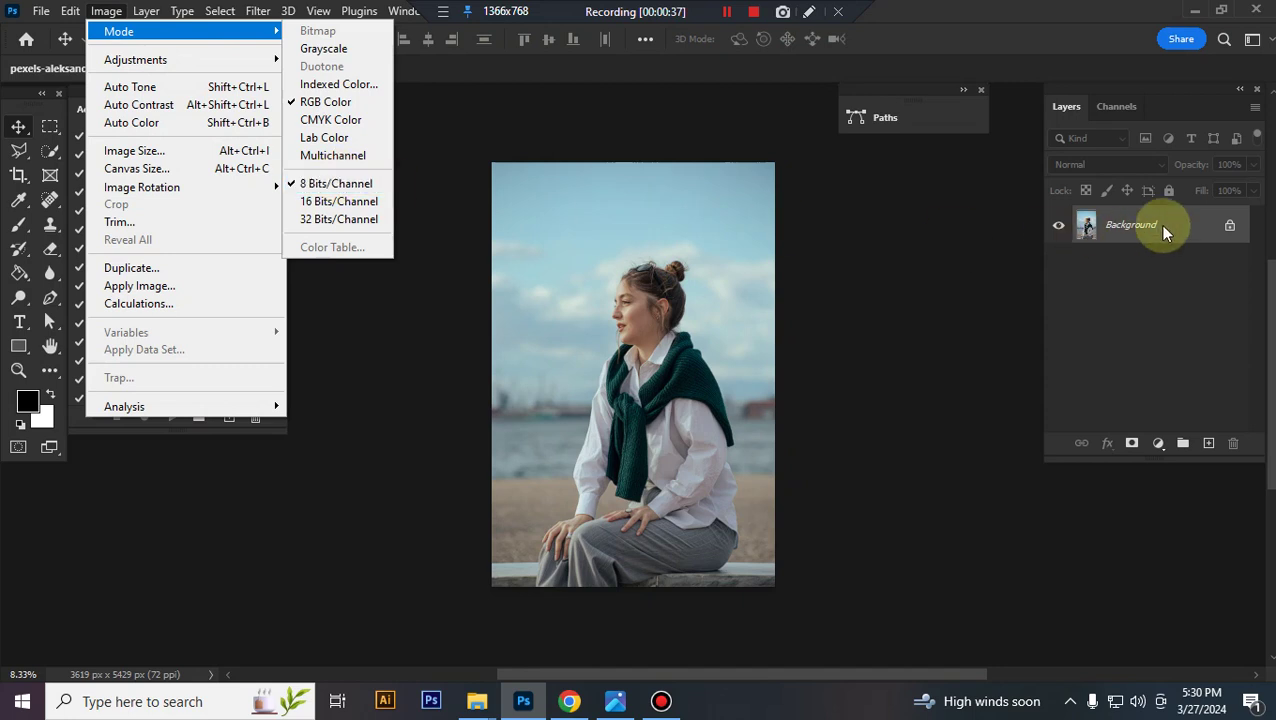
# Step: Select the seated woman with Quick Selection's Select Subject, dismissing the unsupported-application warning
pyautogui.click(1159, 224)
pyautogui.rightClick(50, 152)
pyautogui.click(50, 152)
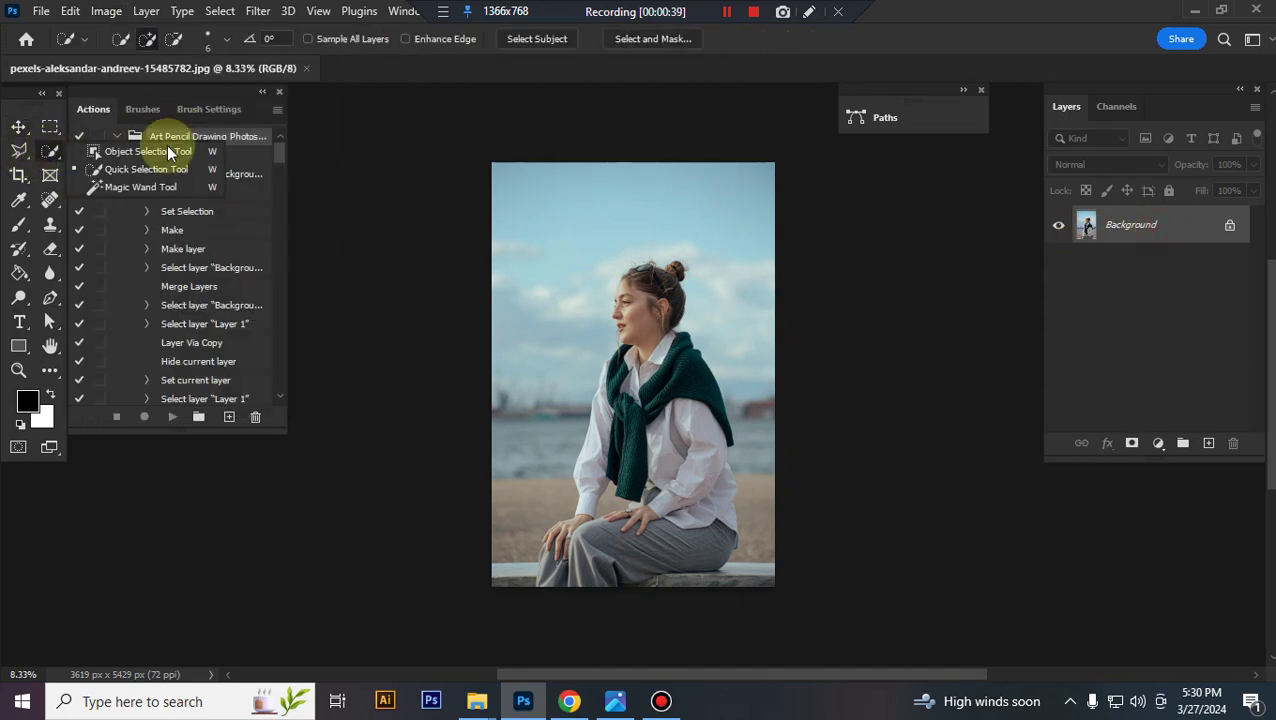
pyautogui.click(145, 170)
pyautogui.click(533, 38)
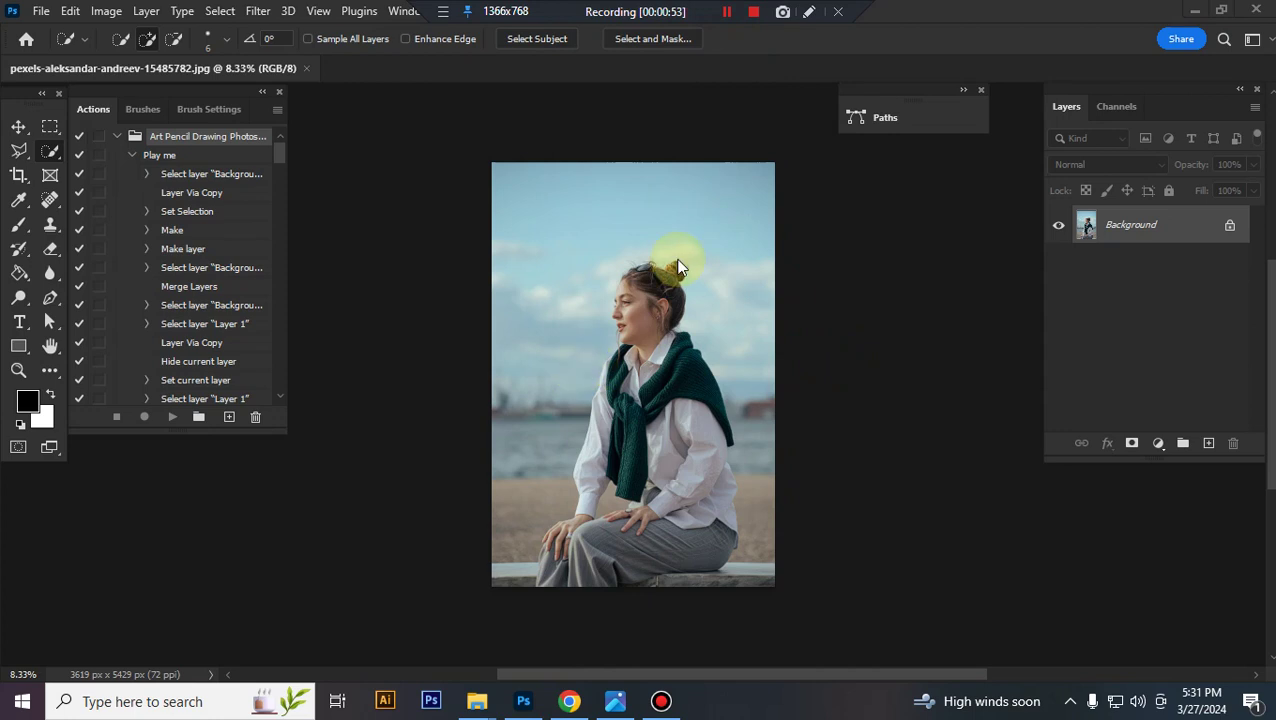
pyautogui.click(546, 62)
pyautogui.click(809, 433)
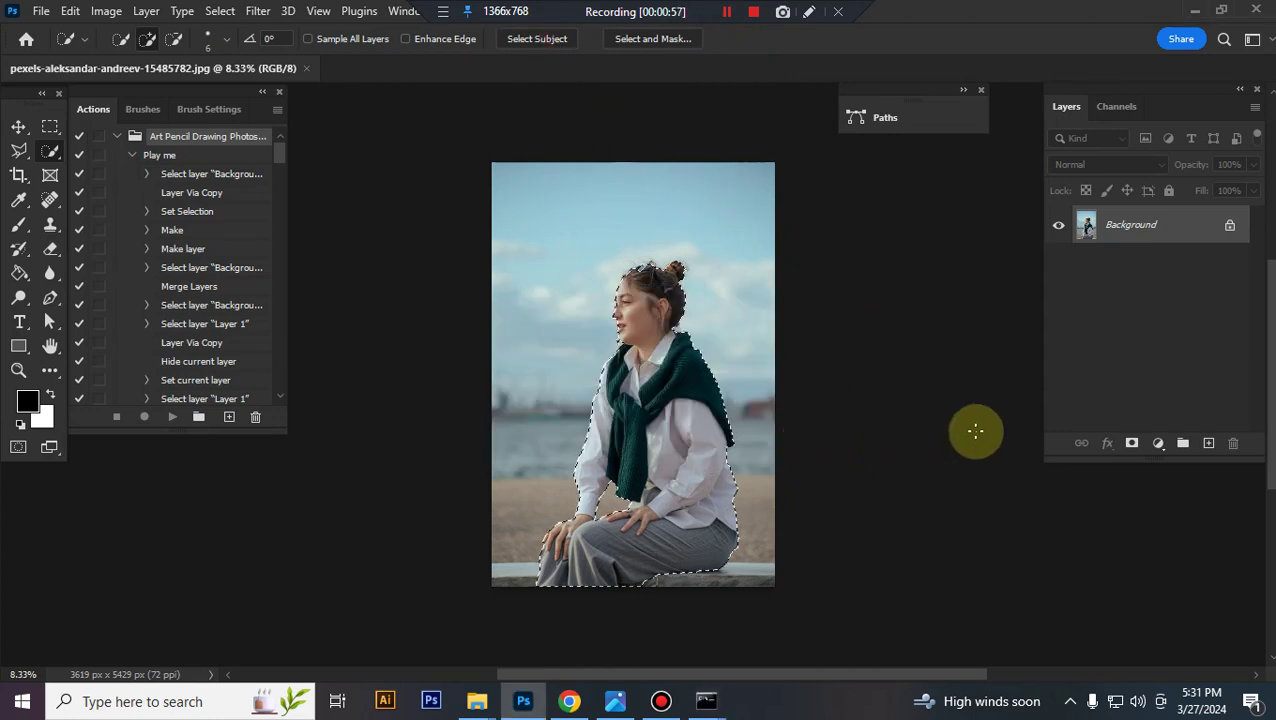
# Step: Add a new empty layer named 'paint'
pyautogui.click(1210, 445)
pyautogui.doubleClick(1128, 225)
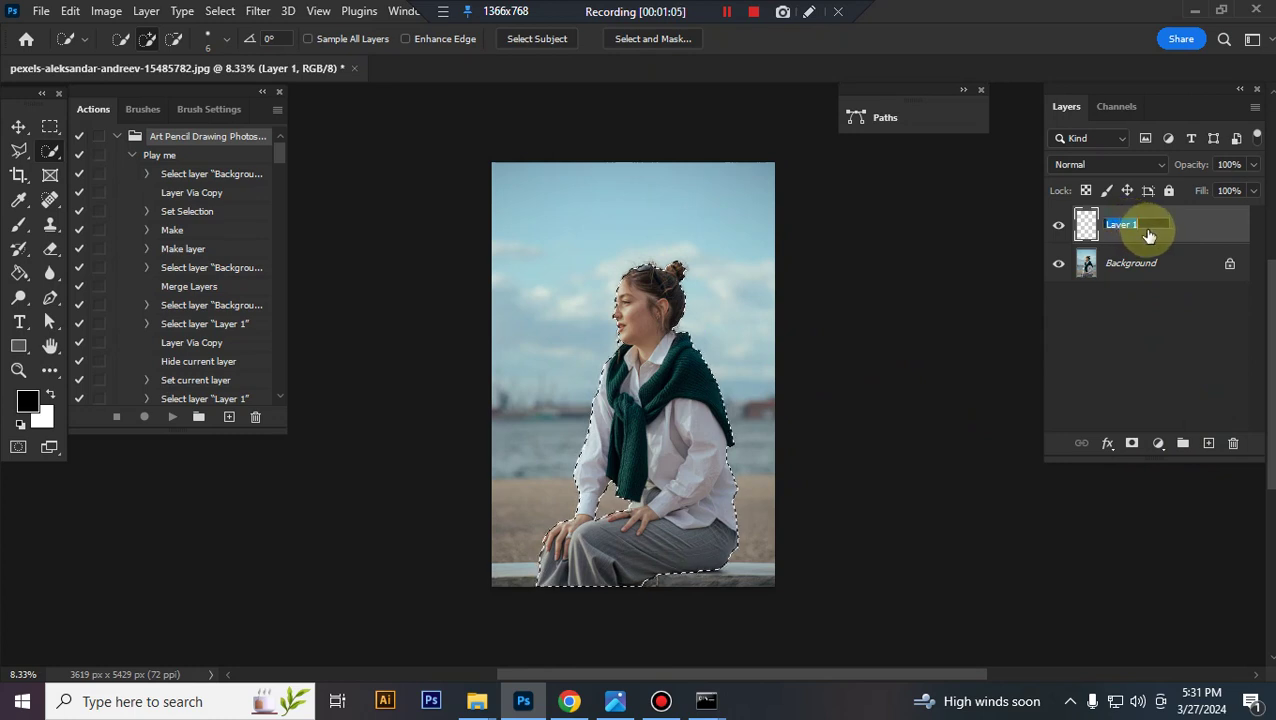
pyautogui.write('paint')
pyautogui.press('Return')
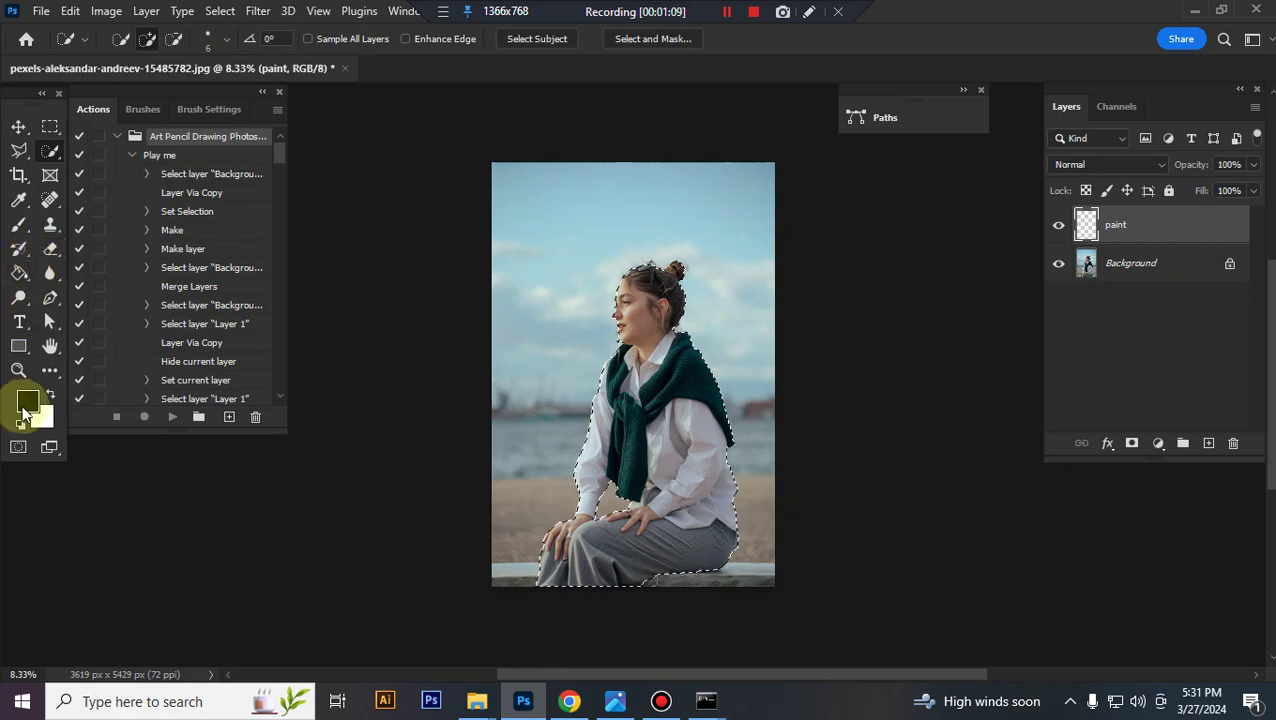
# Step: Fill the woman's selection with red #ff0000 using the Paint Bucket, then deselect
pyautogui.click(27, 401)
pyautogui.click(951, 266)
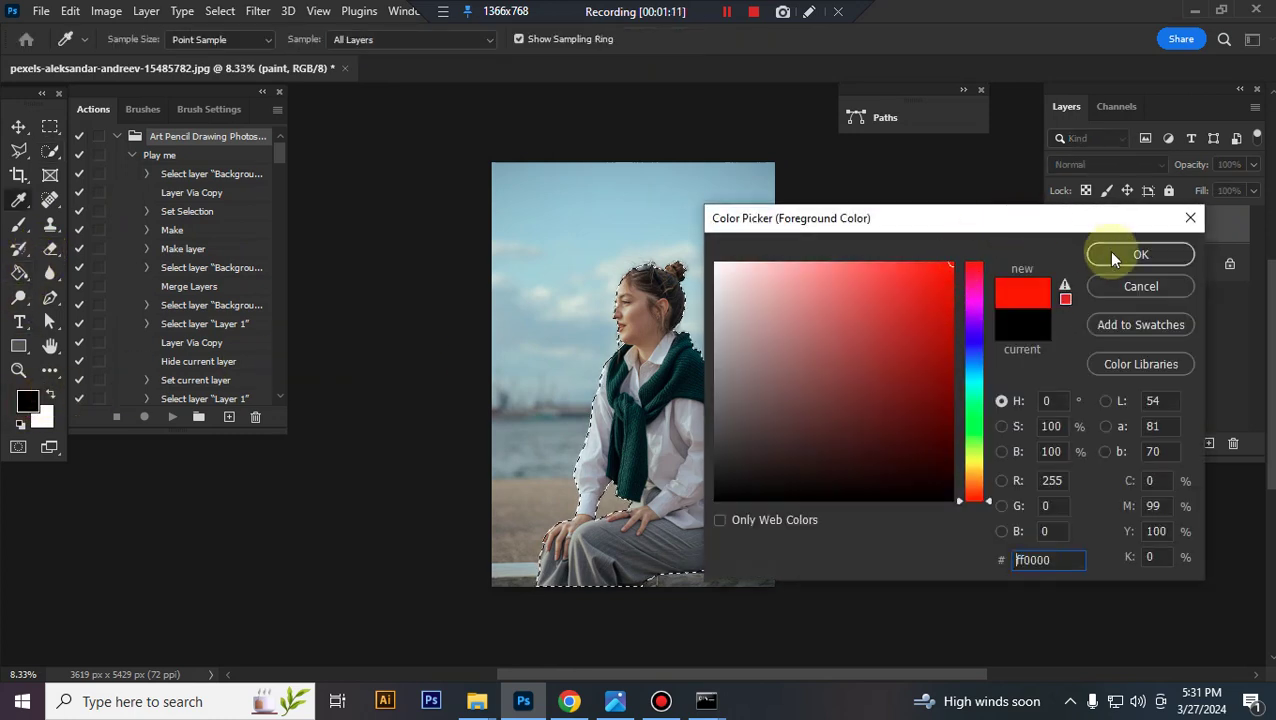
pyautogui.click(1110, 252)
pyautogui.click(19, 272)
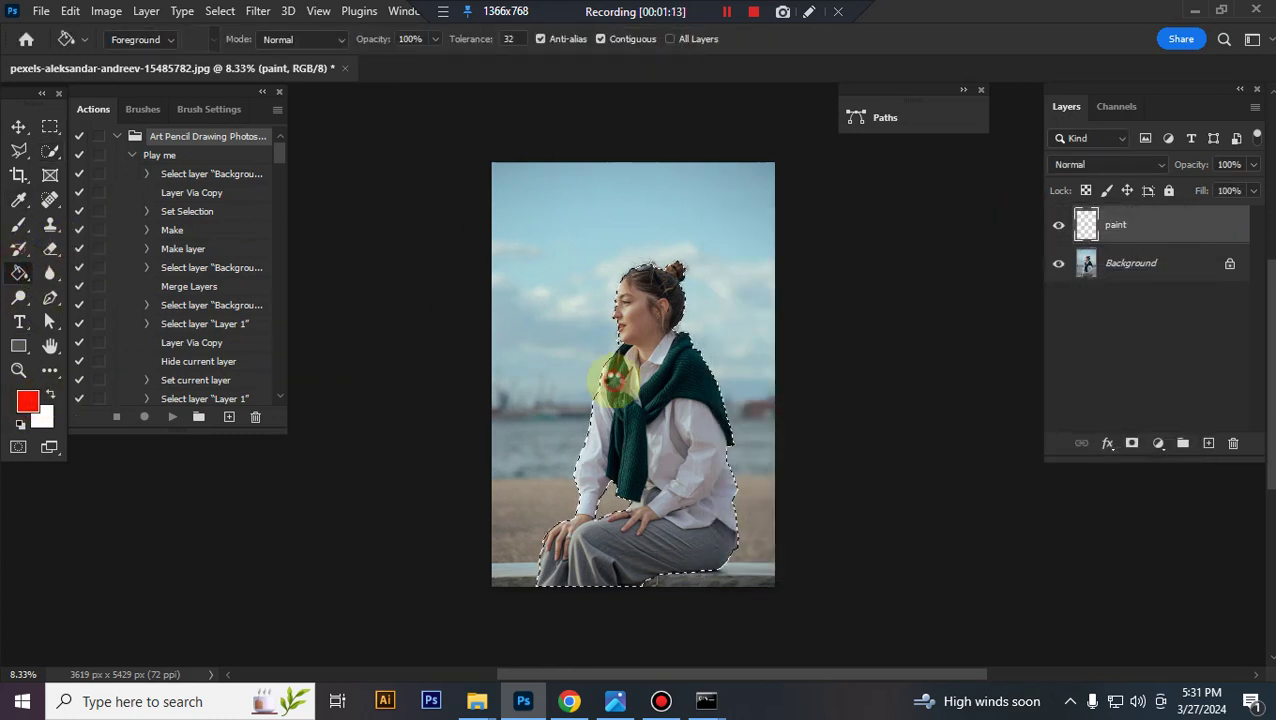
pyautogui.click(614, 389)
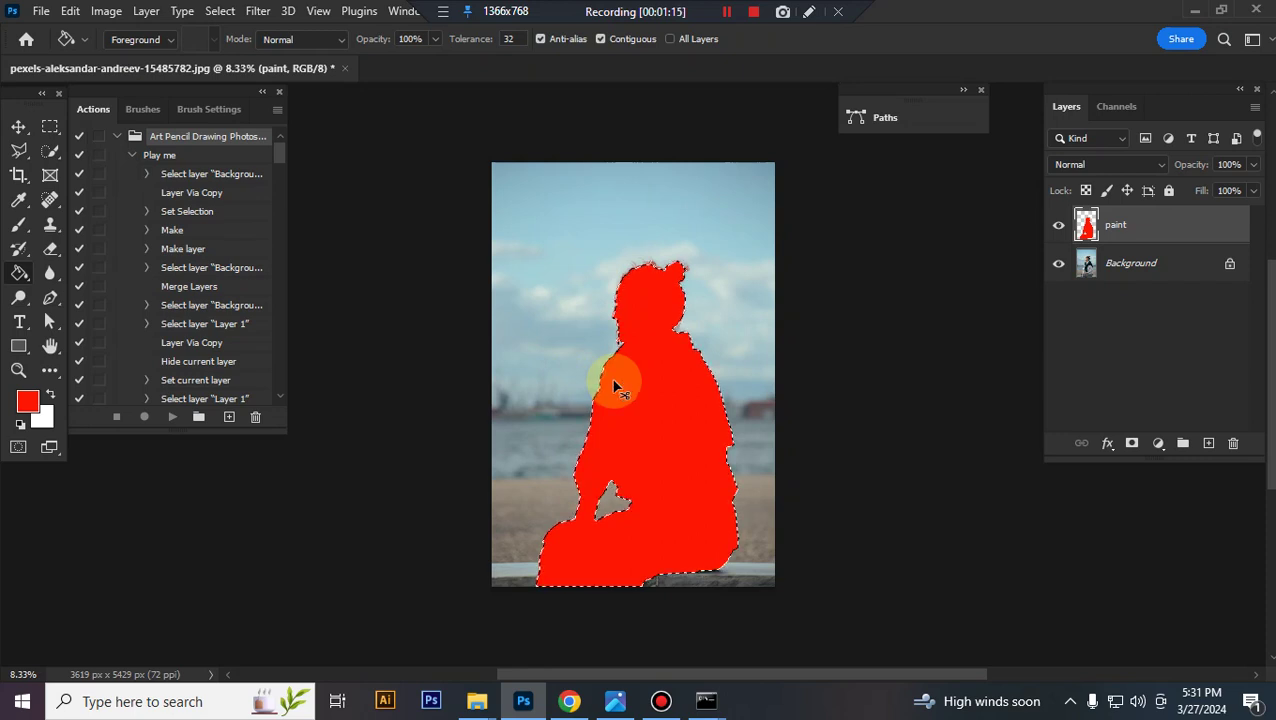
pyautogui.hotkey('ctrl', 'd')
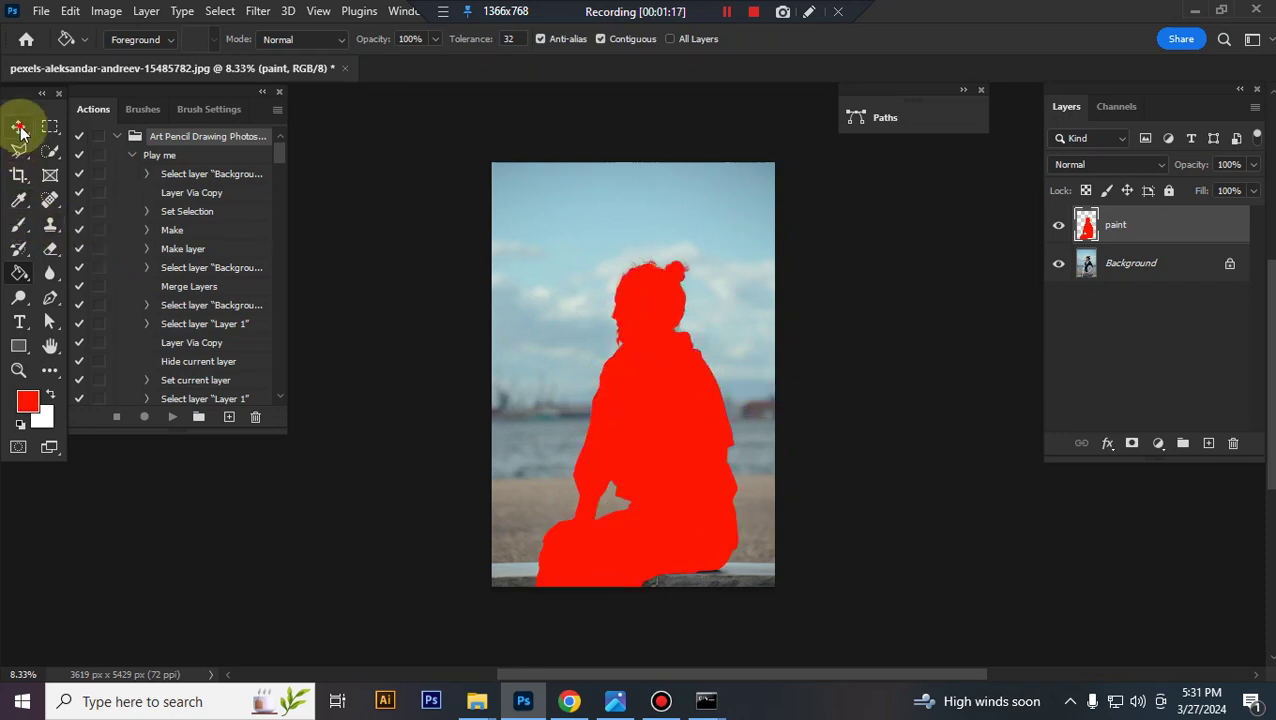
pyautogui.click(19, 128)
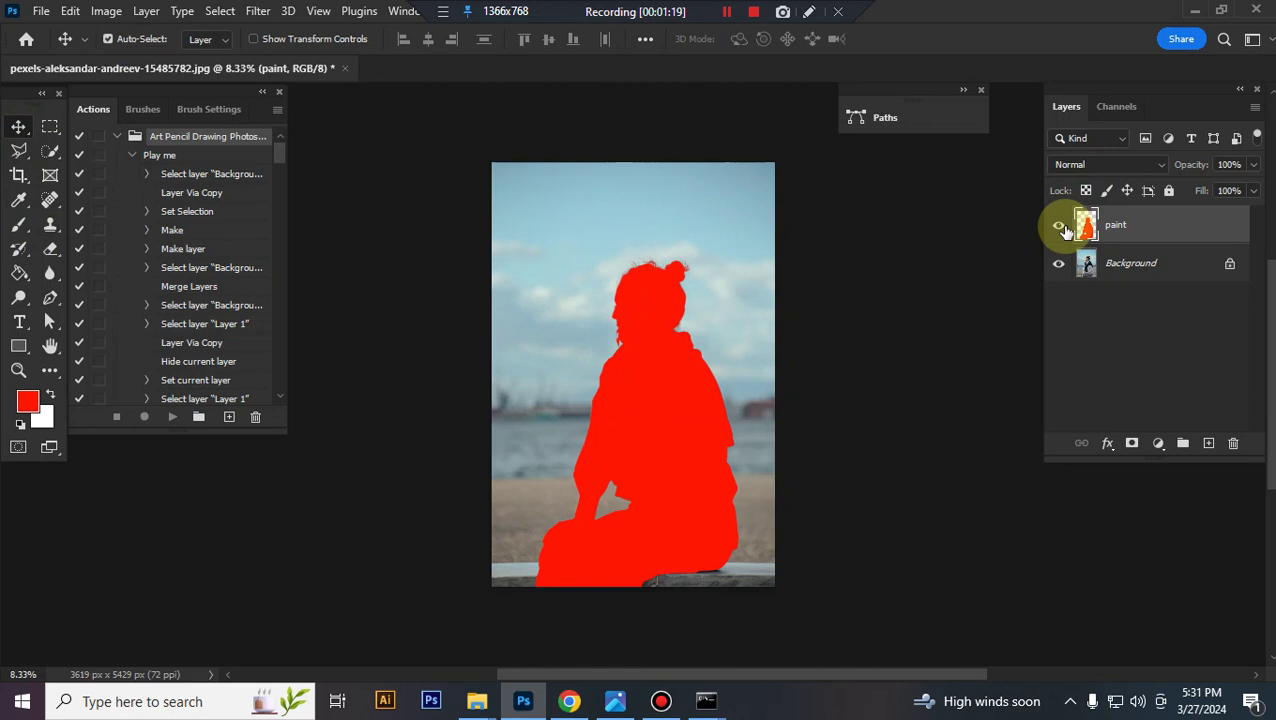
# Step: Crop the canvas to 3000 × 2000 px at 72 ppi, extended past the photo's edges
pyautogui.click(19, 176)
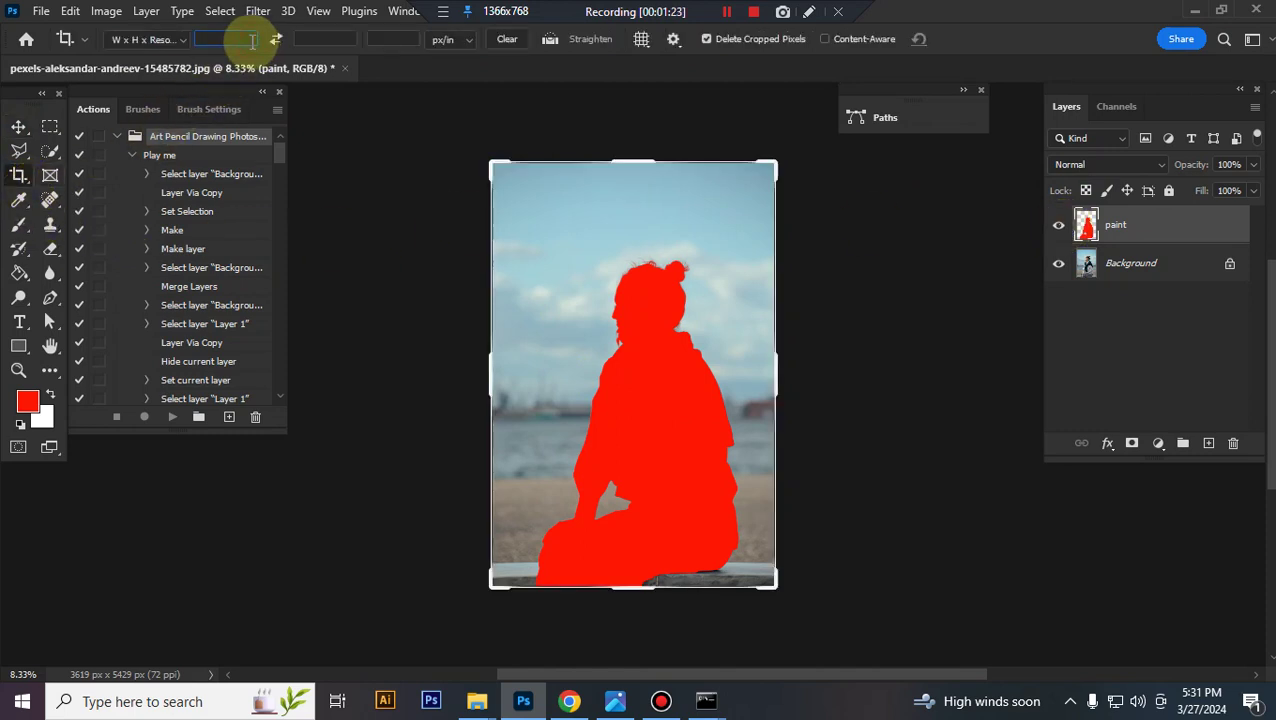
pyautogui.write('3000')
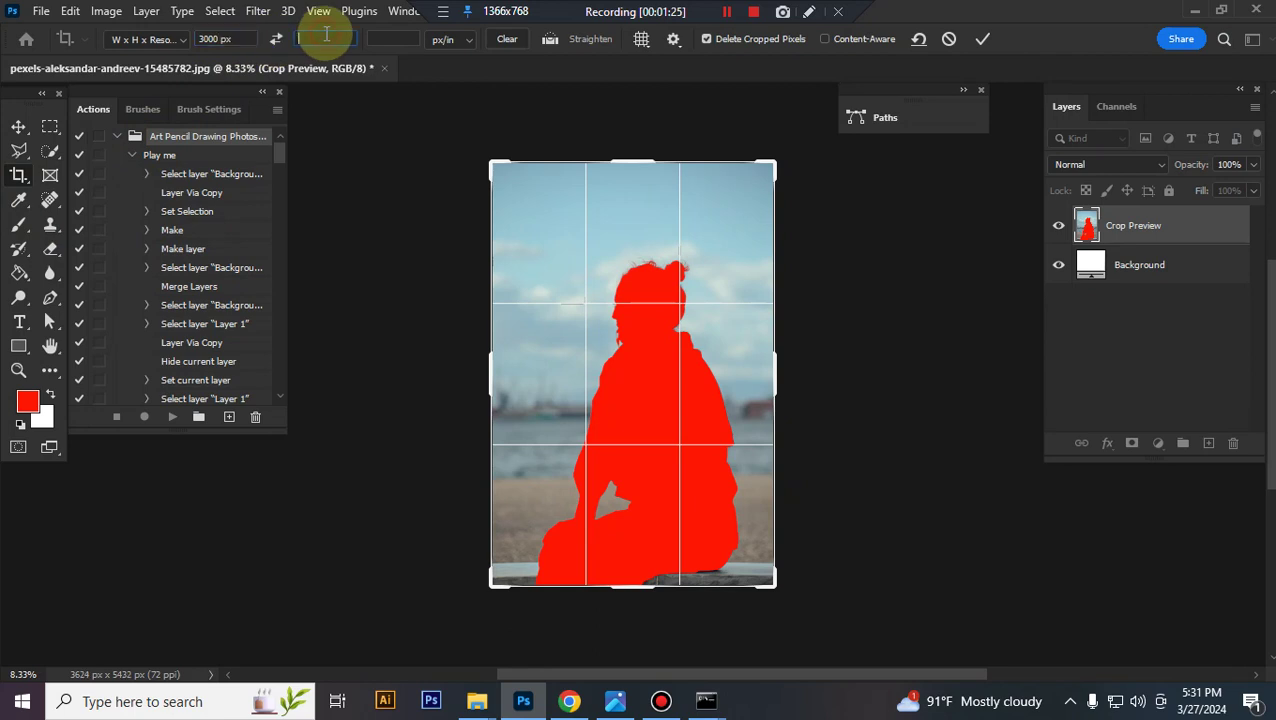
pyautogui.write('2000')
pyautogui.click(401, 38)
pyautogui.write('72')
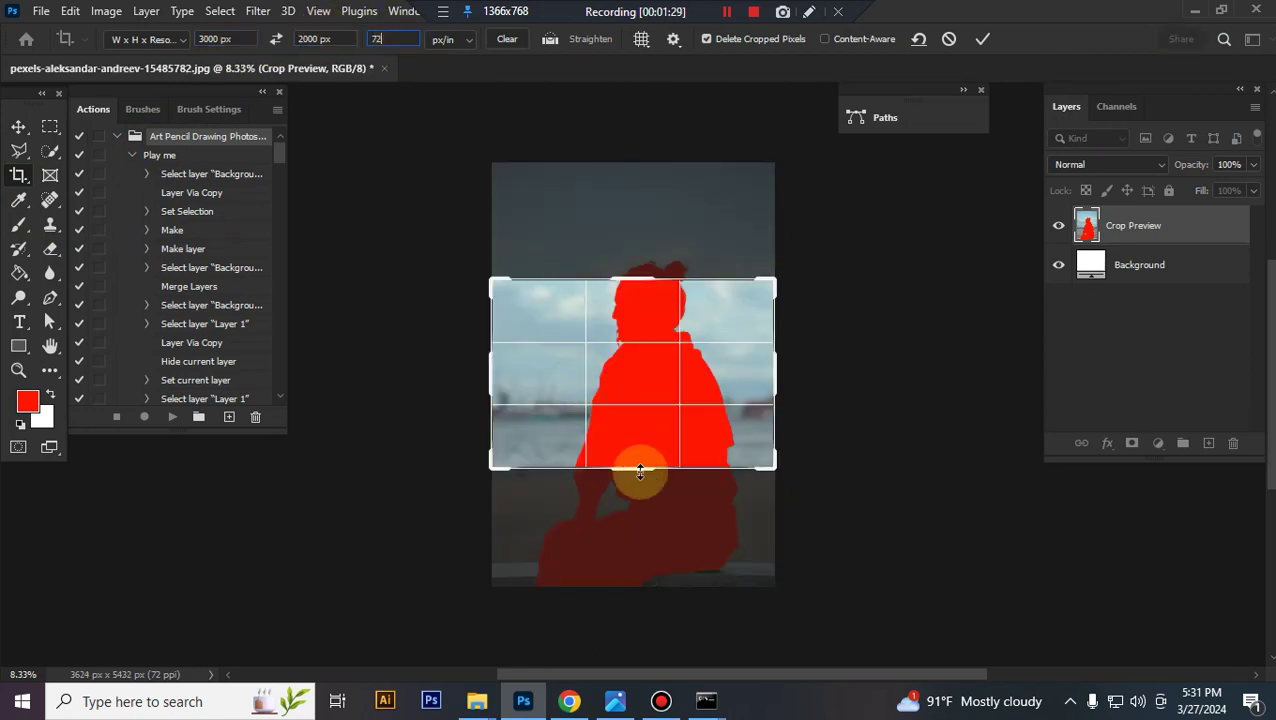
pyautogui.moveTo(640, 467); pyautogui.dragTo(636, 535)
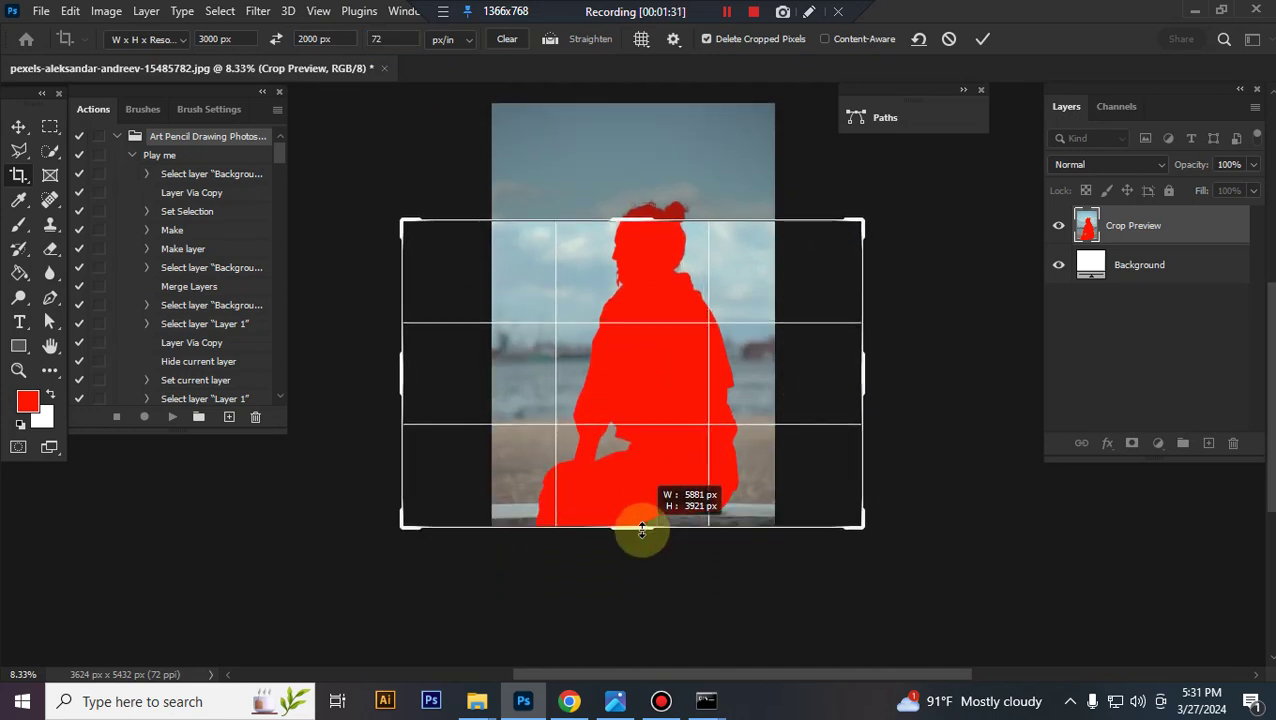
pyautogui.moveTo(632, 208); pyautogui.dragTo(641, 197)
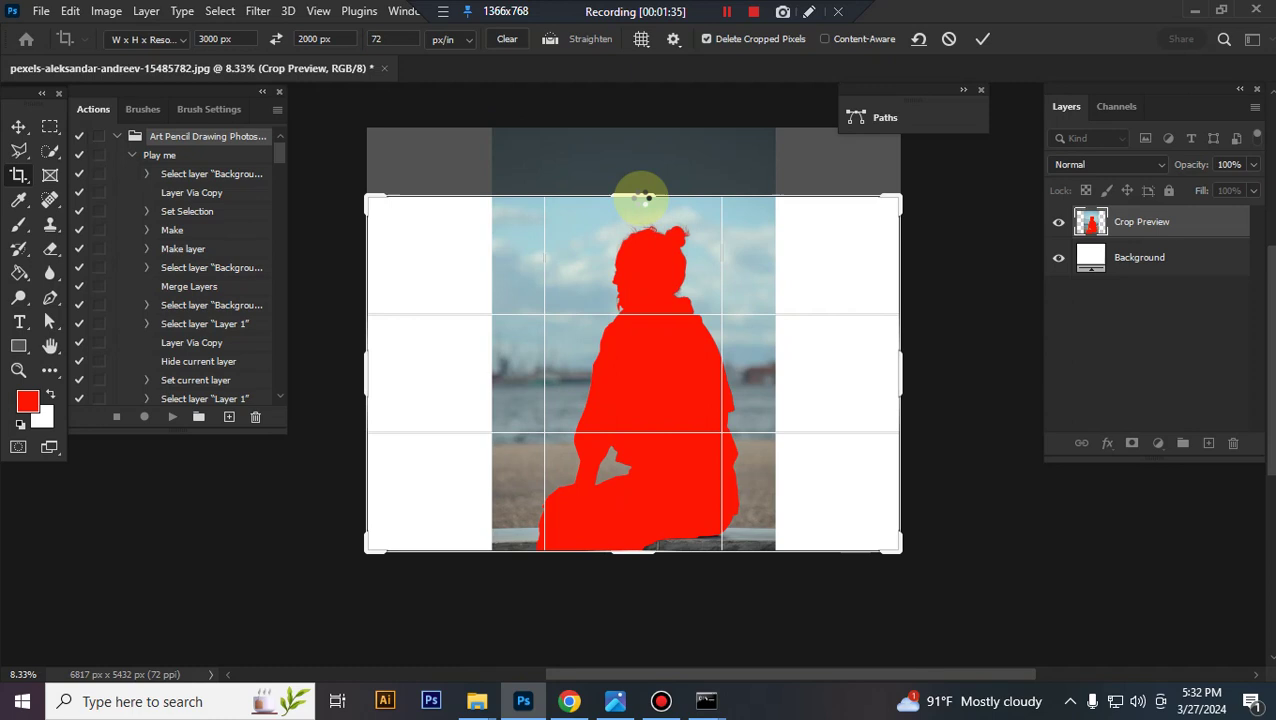
pyautogui.press('Return')
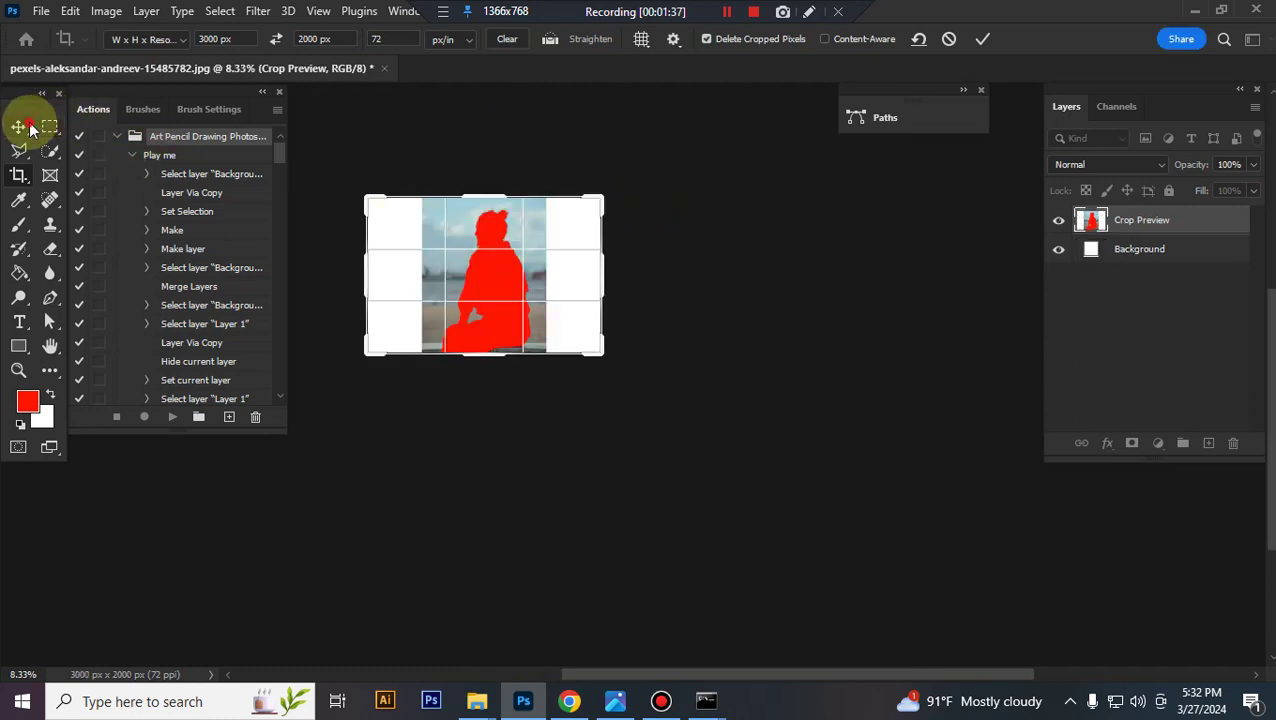
pyautogui.click(19, 127)
# Step: Hide the paint layer and run the 'Play me' action, replaying it after the error
pyautogui.click(1058, 220)
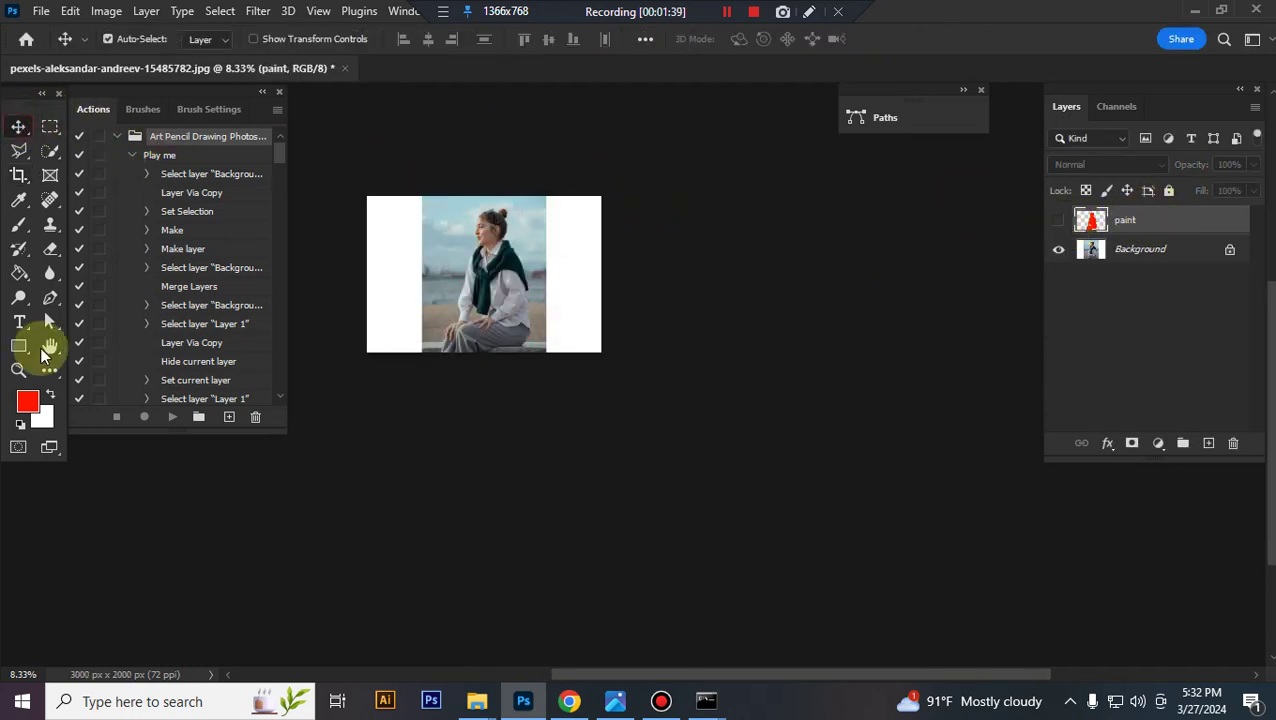
pyautogui.click(163, 156)
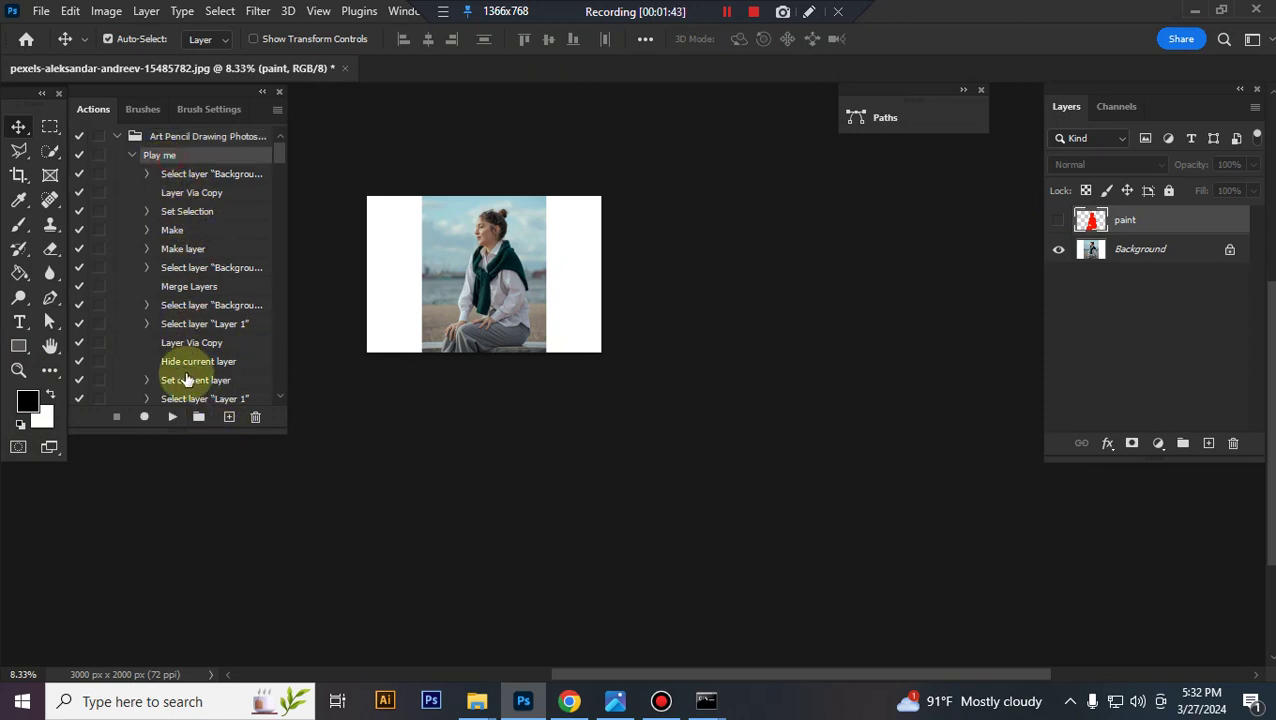
pyautogui.click(172, 416)
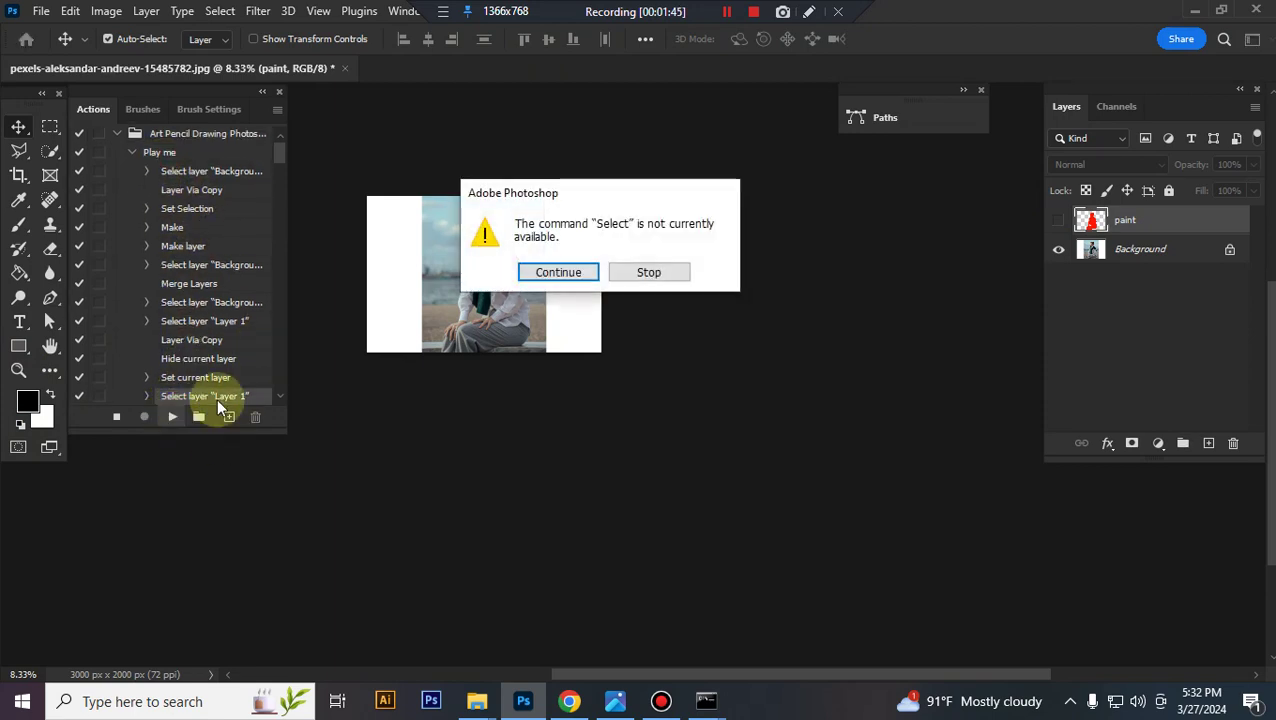
pyautogui.click(655, 273)
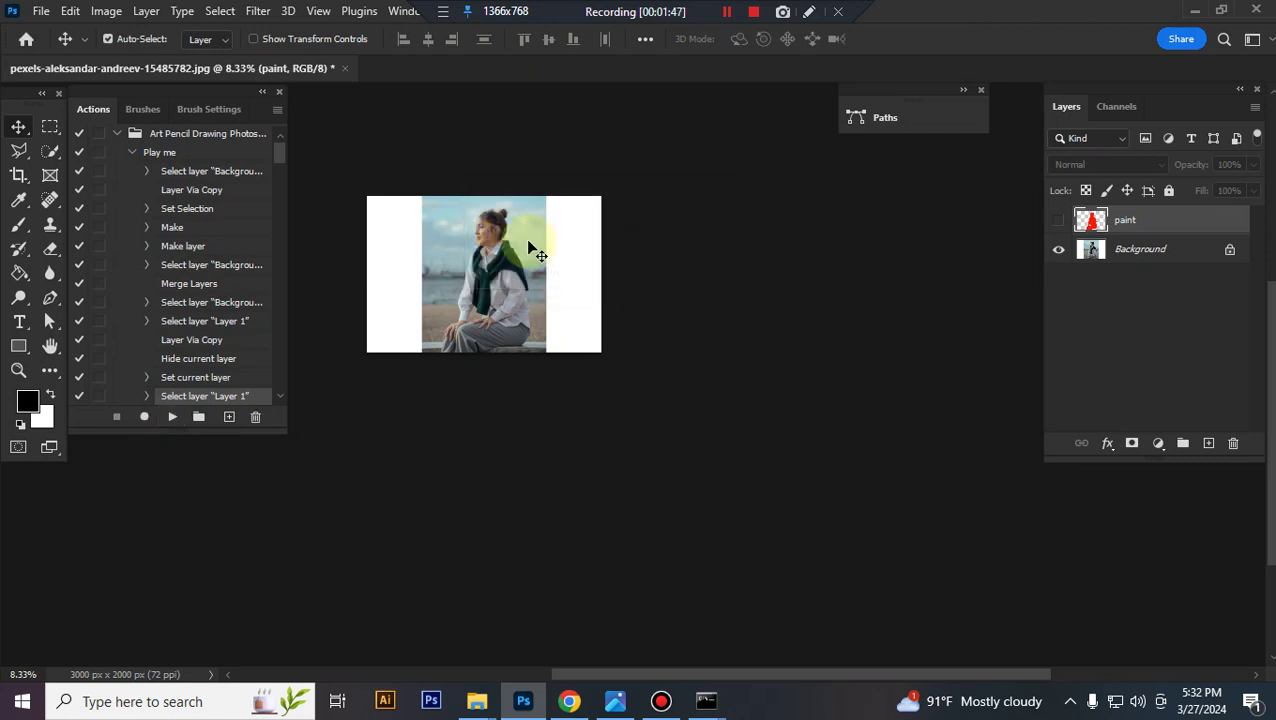
pyautogui.click(160, 153)
pyautogui.click(164, 418)
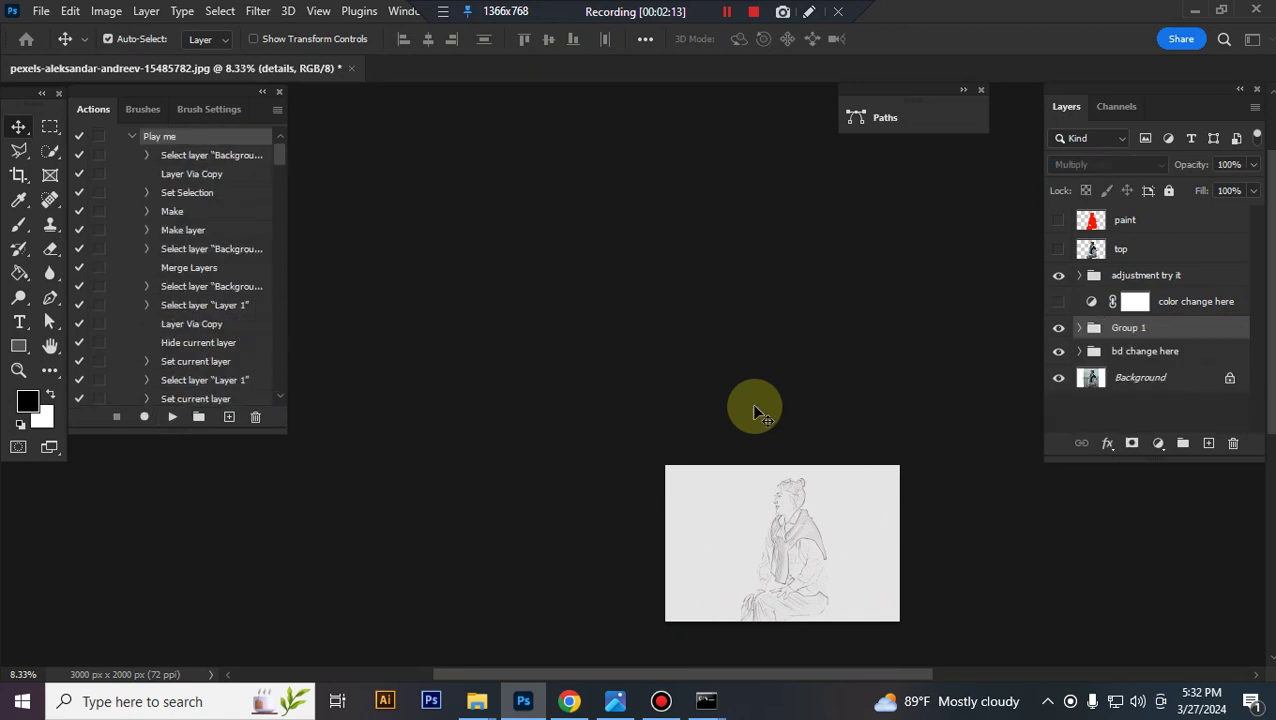
# Step: Zoom in on the figure and set the 'adjustment try it' group's opacity to 100%
pyautogui.scroll(-3, 770, 400)
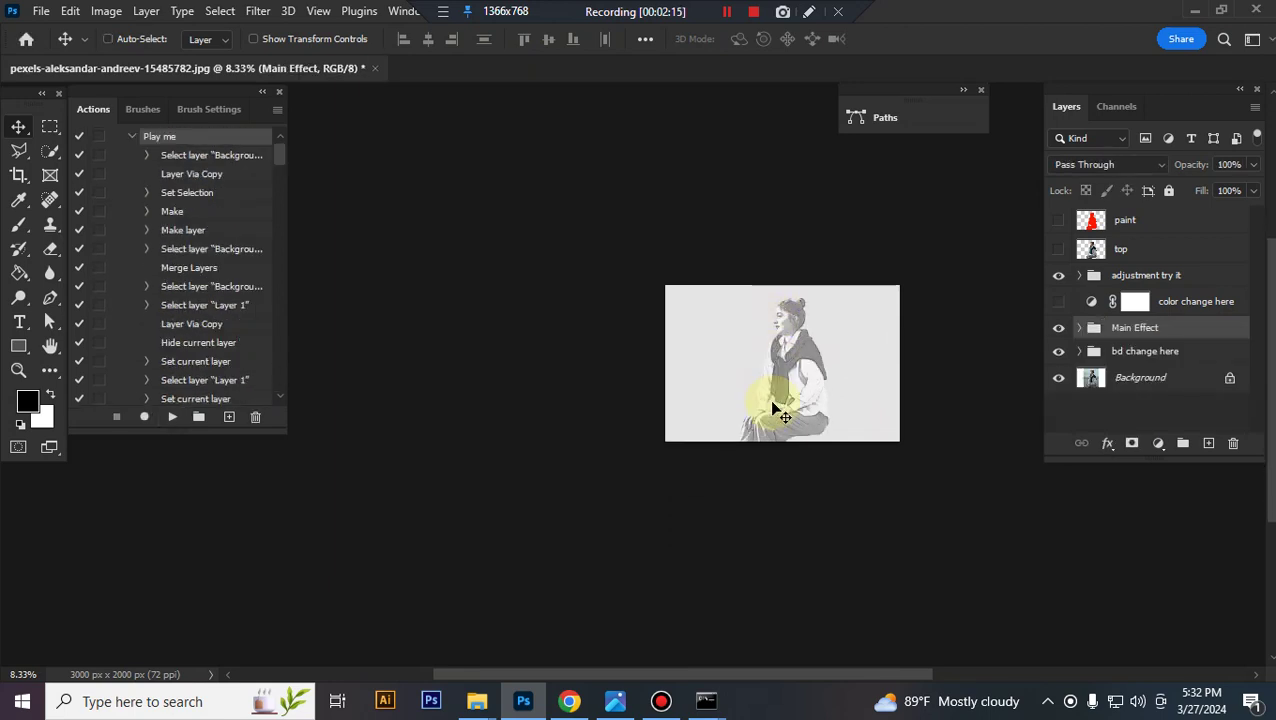
pyautogui.scroll(1, 770, 405)
pyautogui.scroll(1, 770, 405)
pyautogui.scroll(1, 770, 405)
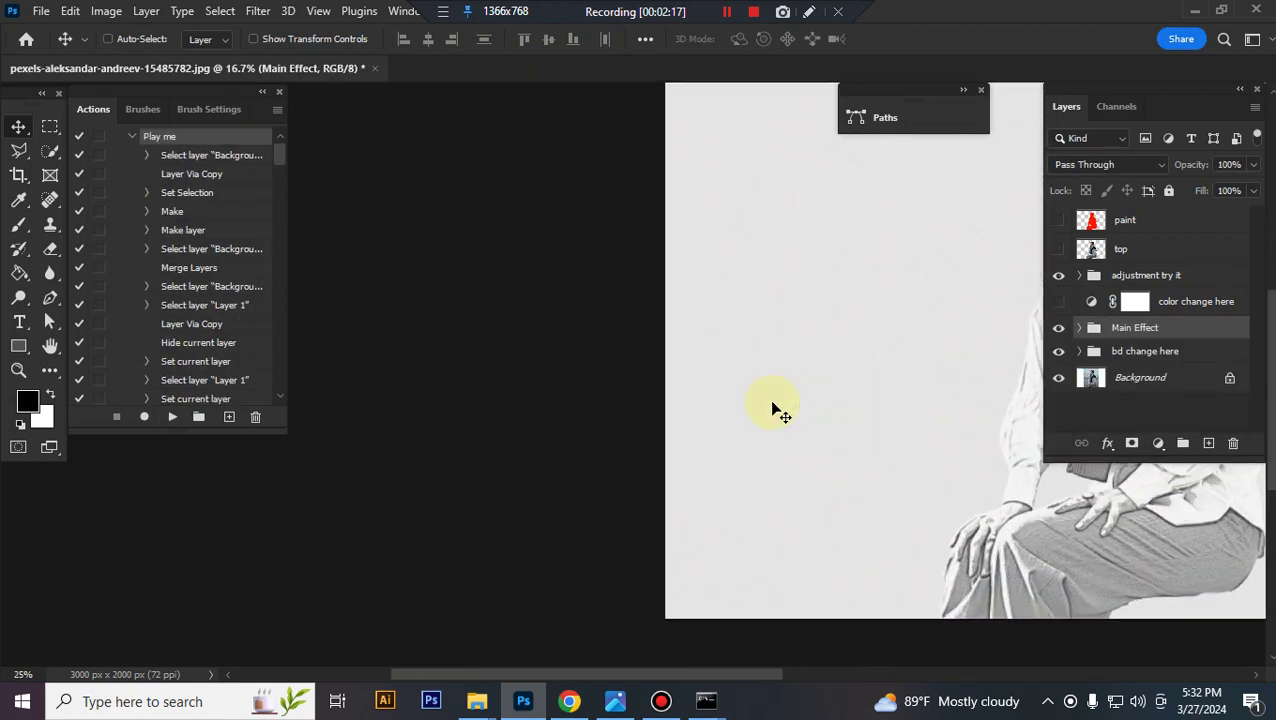
pyautogui.scroll(1, 775, 409)
pyautogui.moveTo(880, 379); pyautogui.dragTo(521, 359)
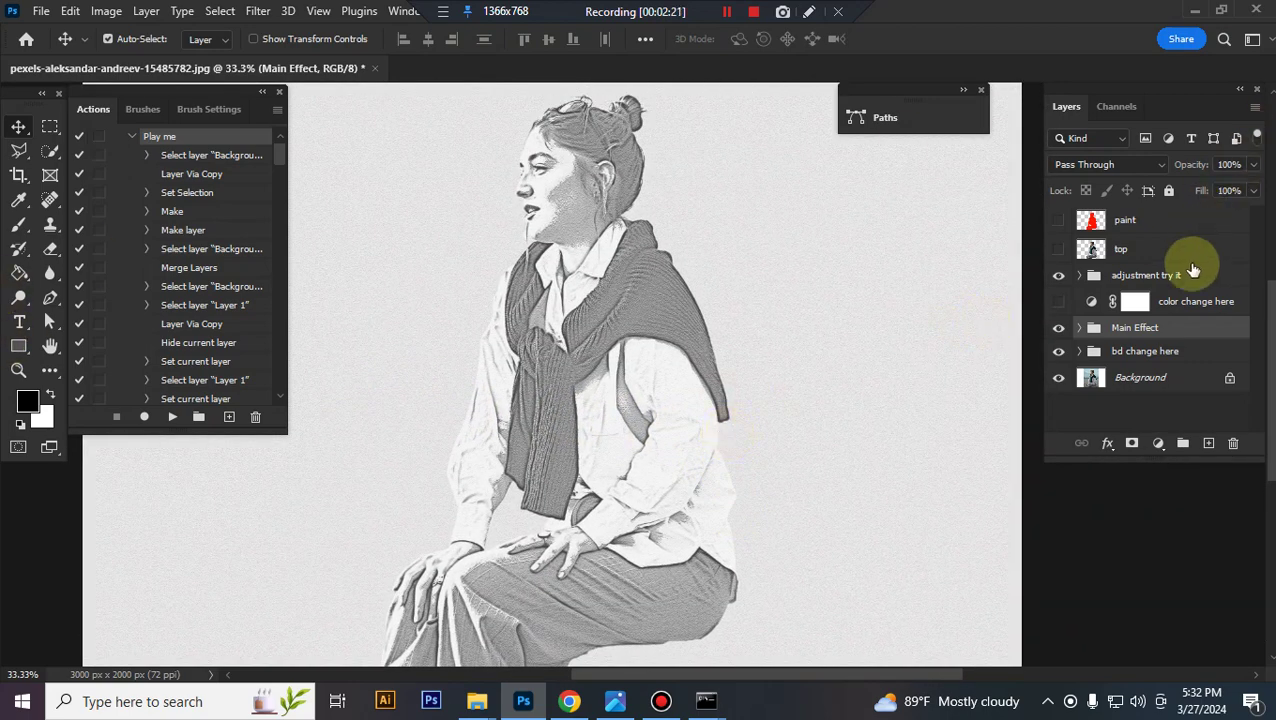
pyautogui.click(1213, 293)
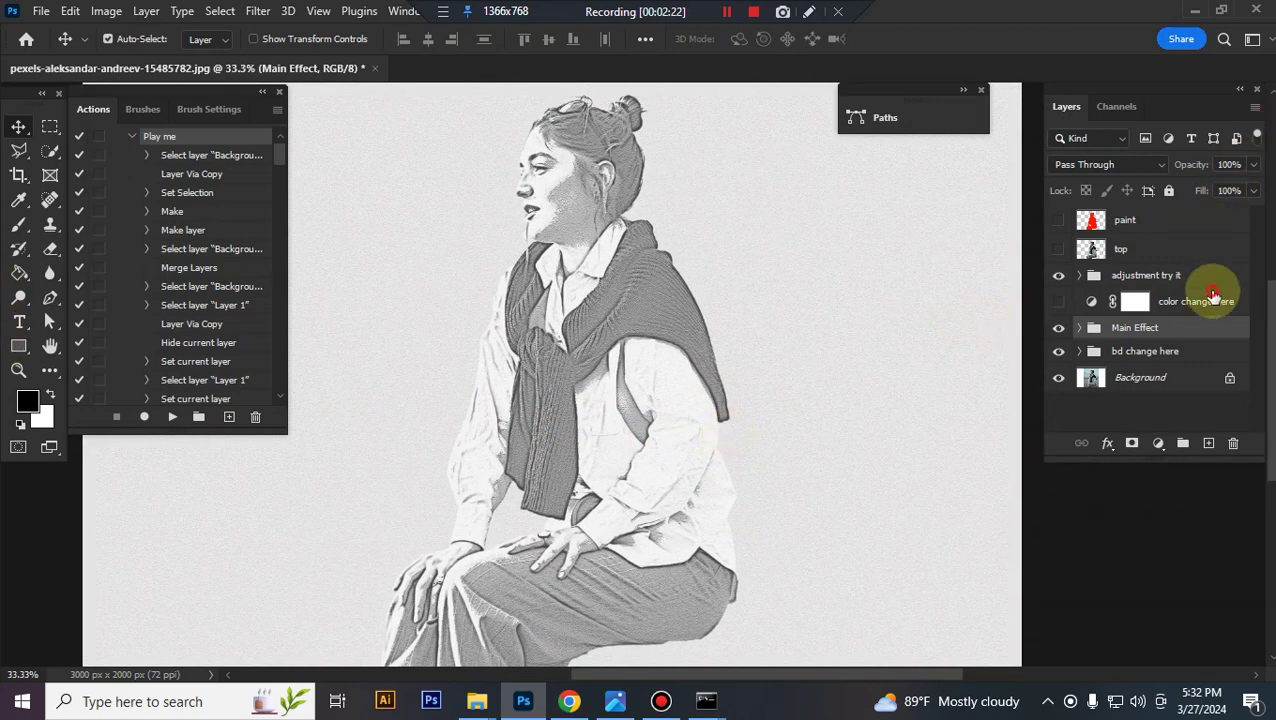
pyautogui.click(1254, 166)
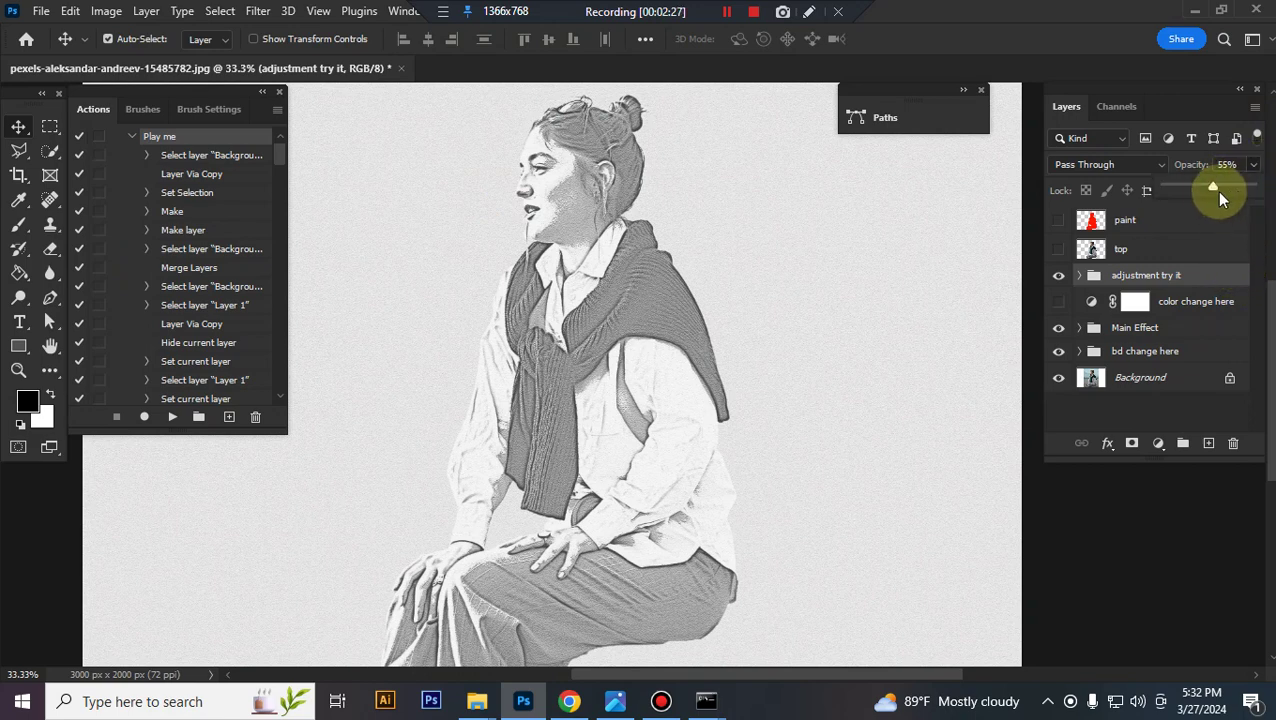
pyautogui.moveTo(1213, 190); pyautogui.dragTo(1251, 188)
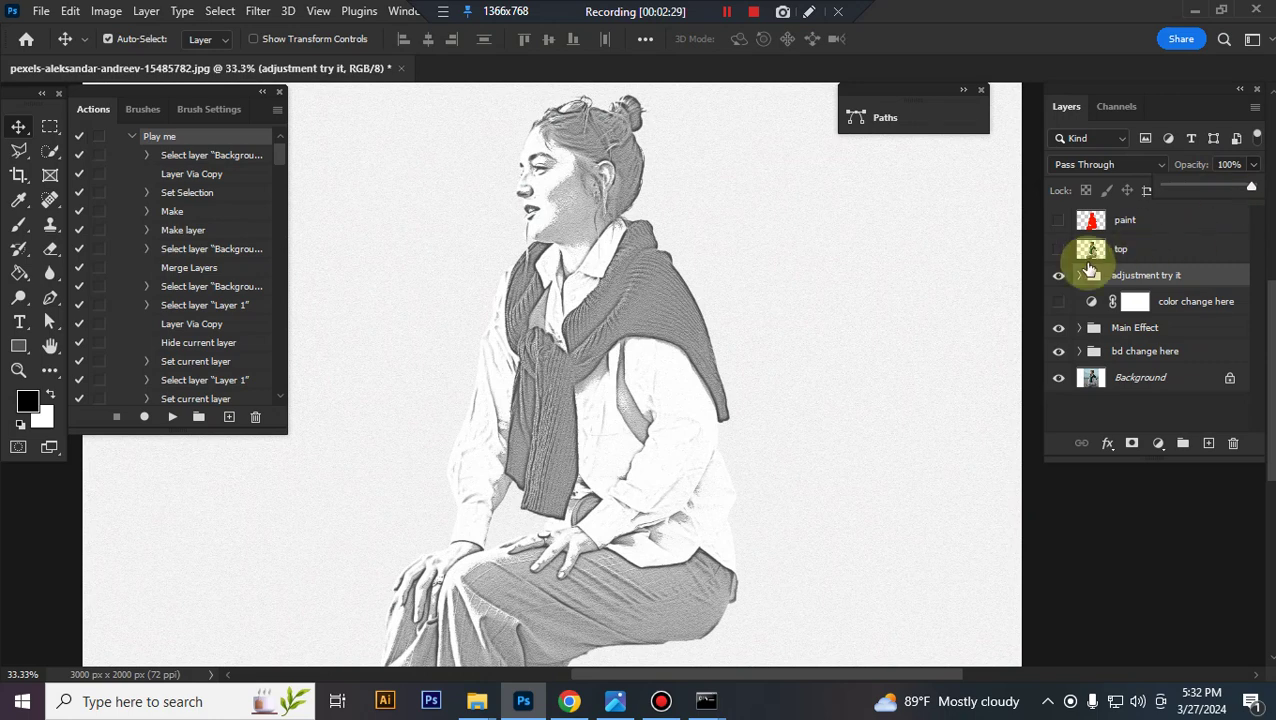
# Step: Review the group's Hue/Saturation and Curves, raise the Levels black input to 39, then collapse it
pyautogui.click(1079, 276)
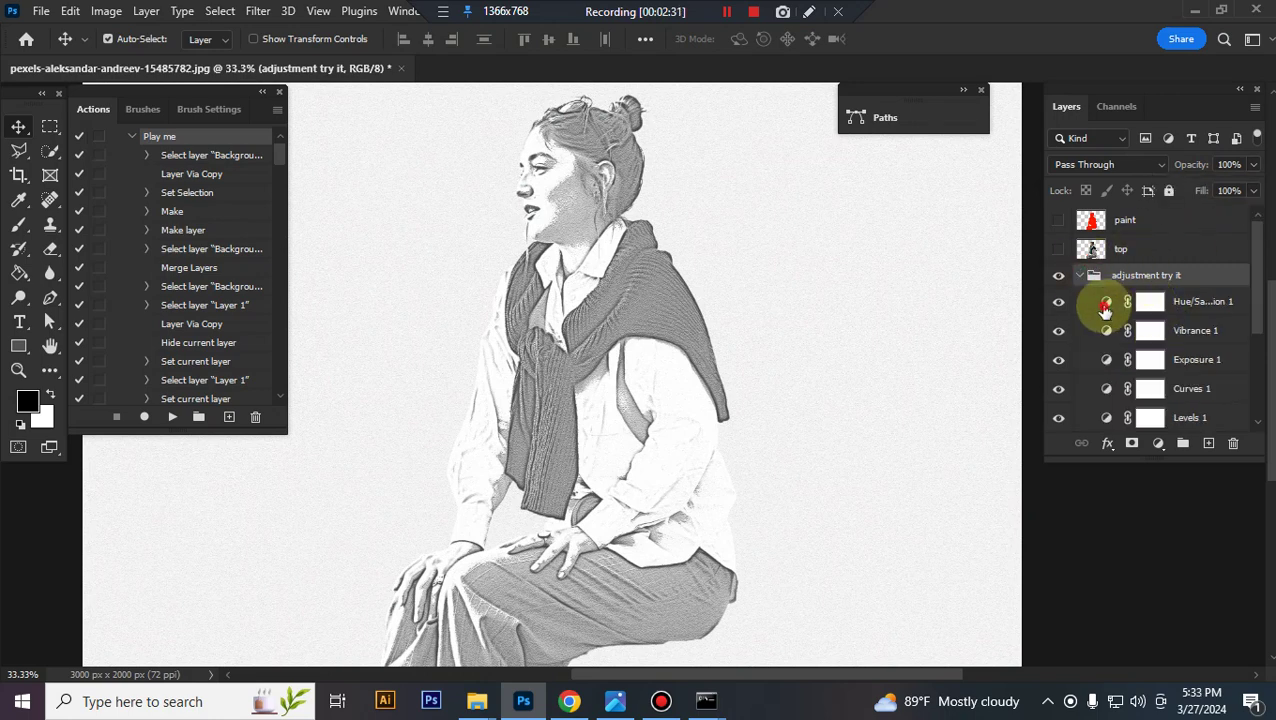
pyautogui.doubleClick(1104, 308)
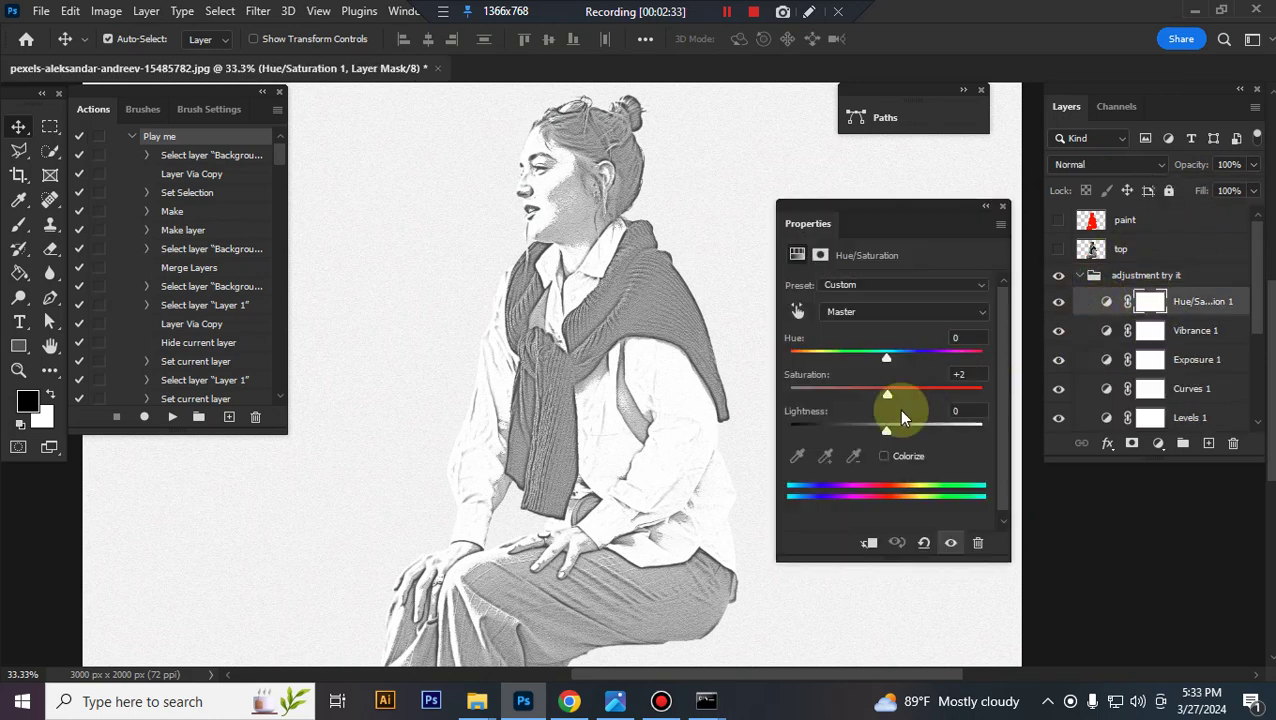
pyautogui.moveTo(886, 430); pyautogui.dragTo(885, 430)
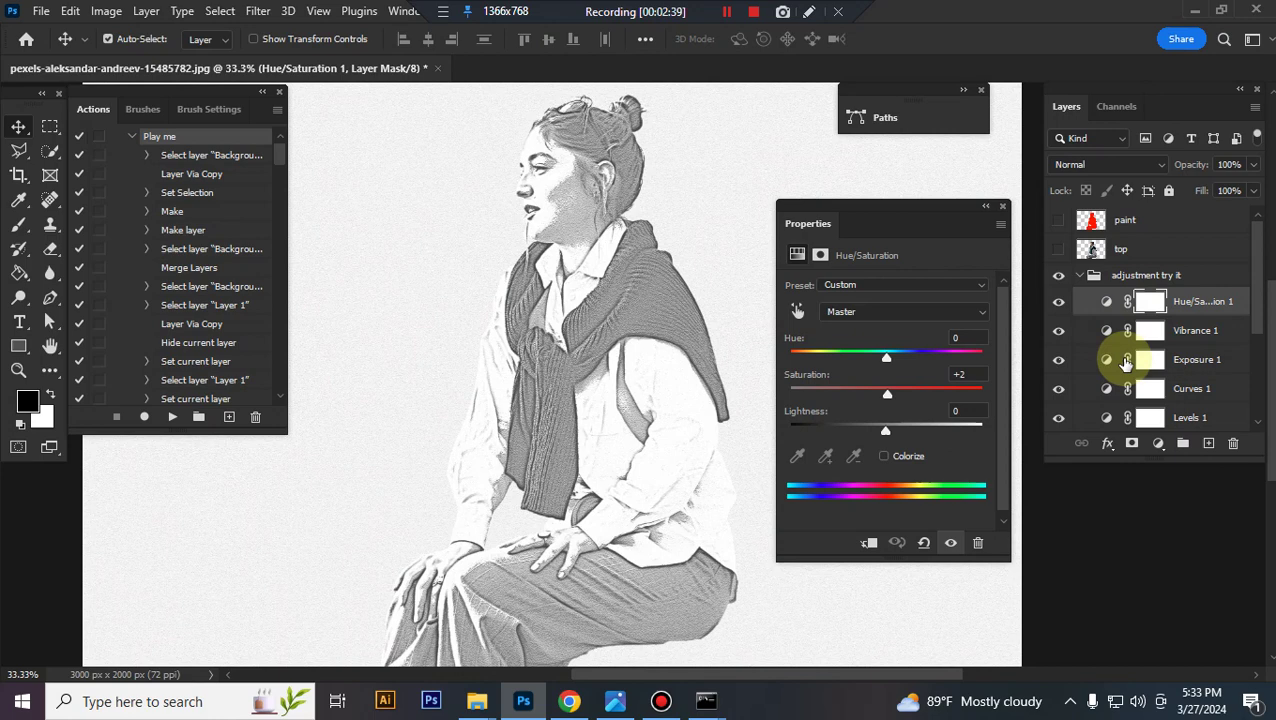
pyautogui.click(1112, 395)
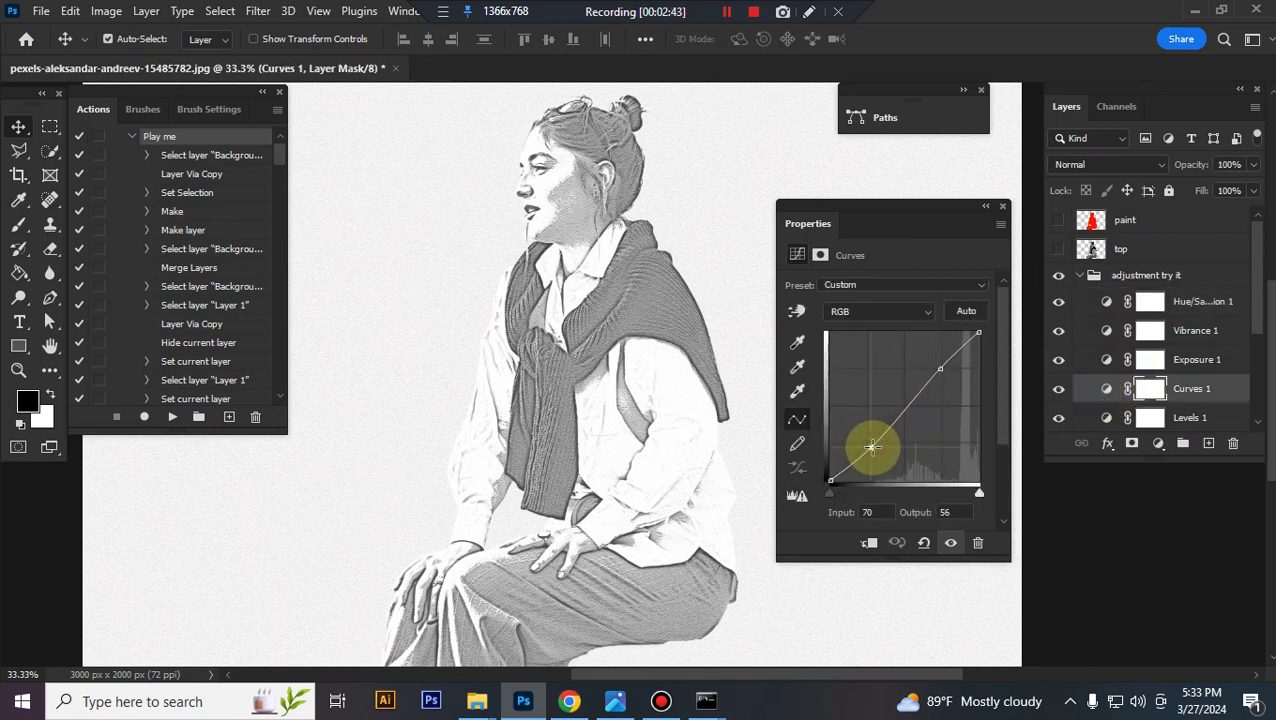
pyautogui.click(1106, 418)
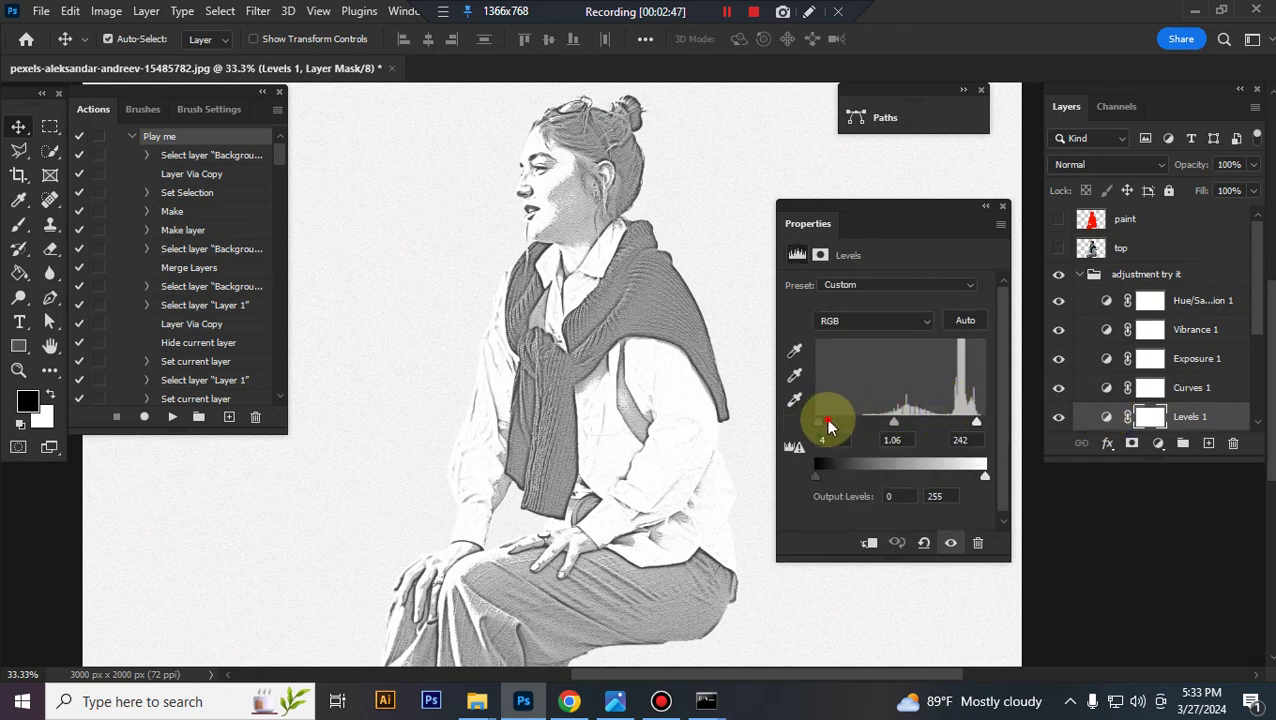
pyautogui.moveTo(828, 425); pyautogui.dragTo(843, 428)
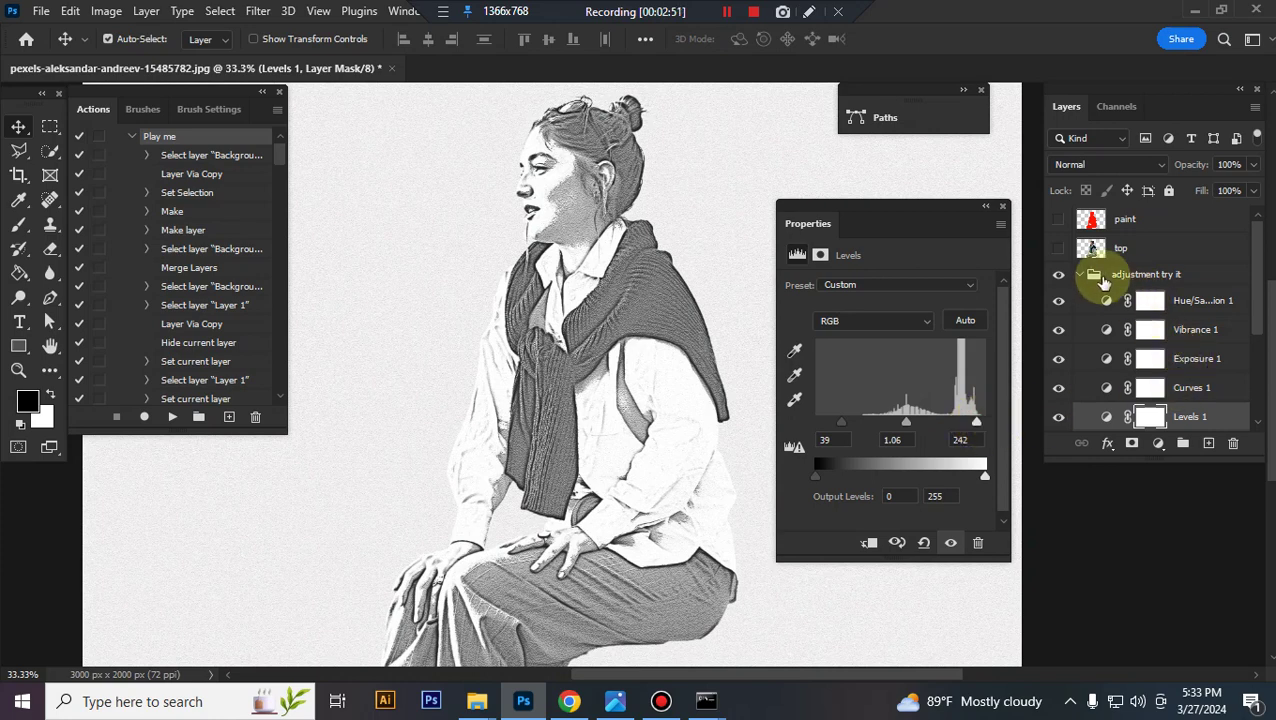
pyautogui.click(1068, 276)
pyautogui.click(1077, 276)
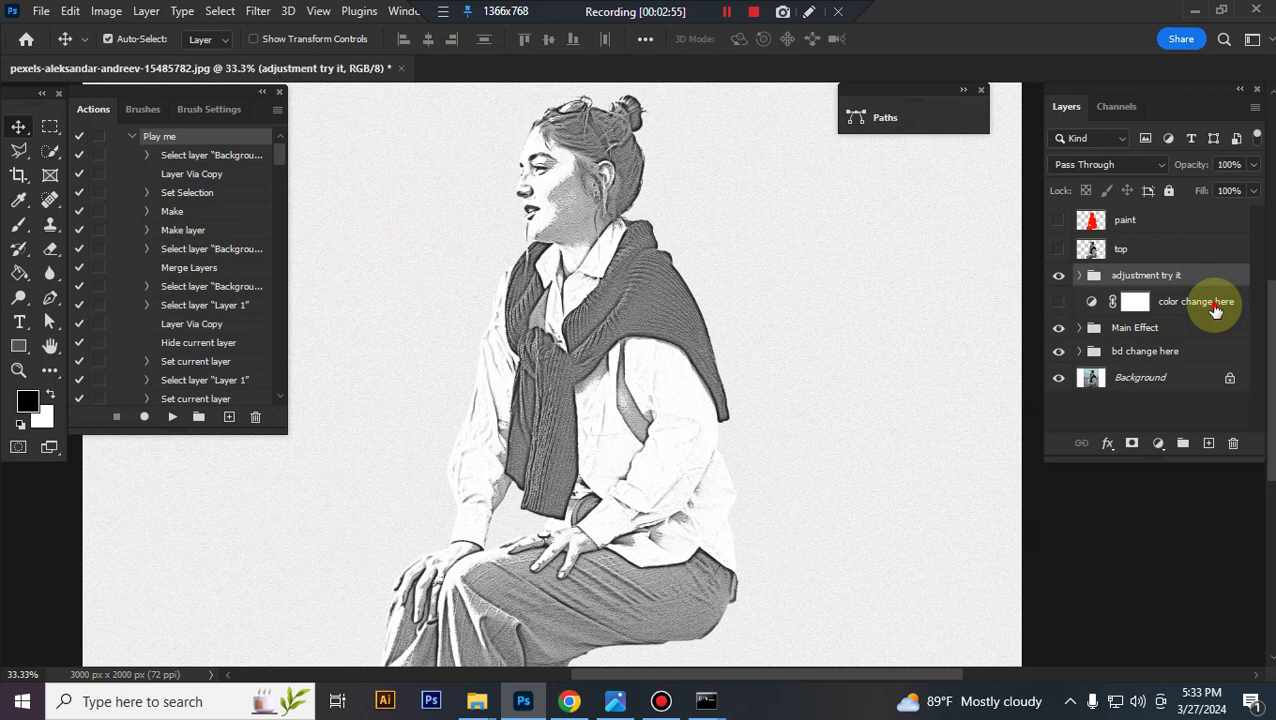
# Step: Select the 'color change here' layer and switch its visibility on
pyautogui.click(1213, 306)
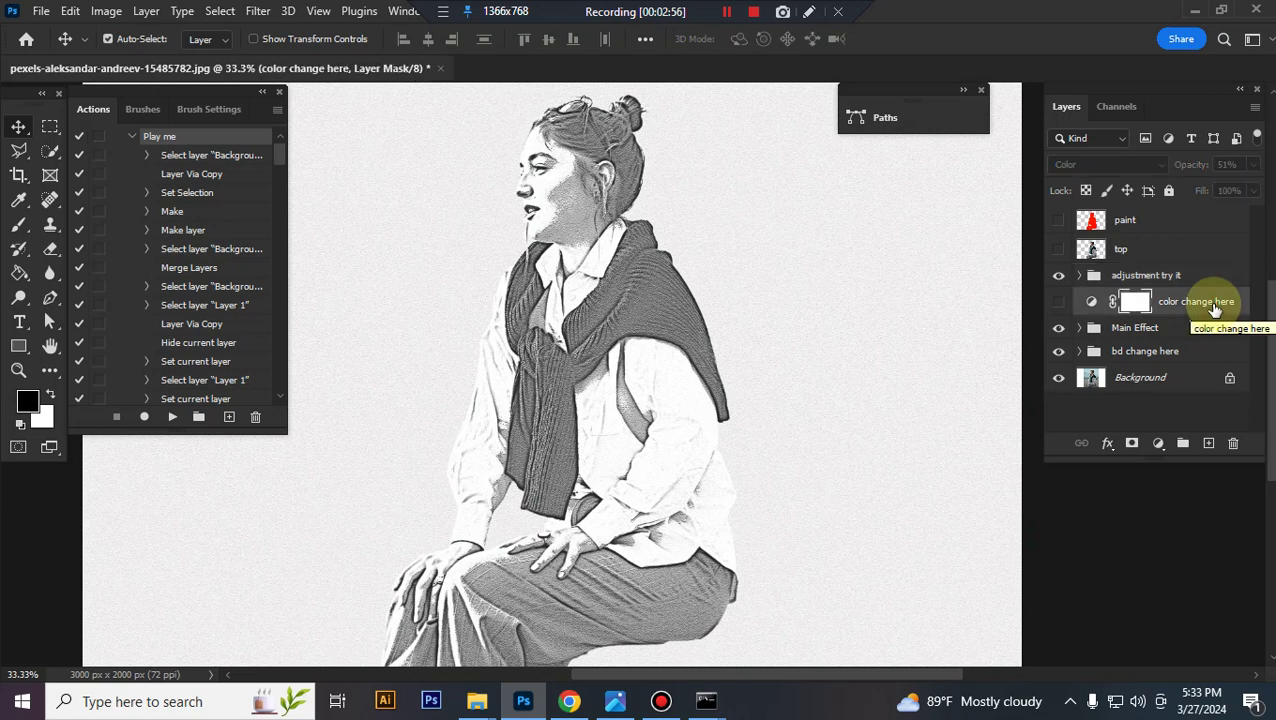
pyautogui.click(1058, 301)
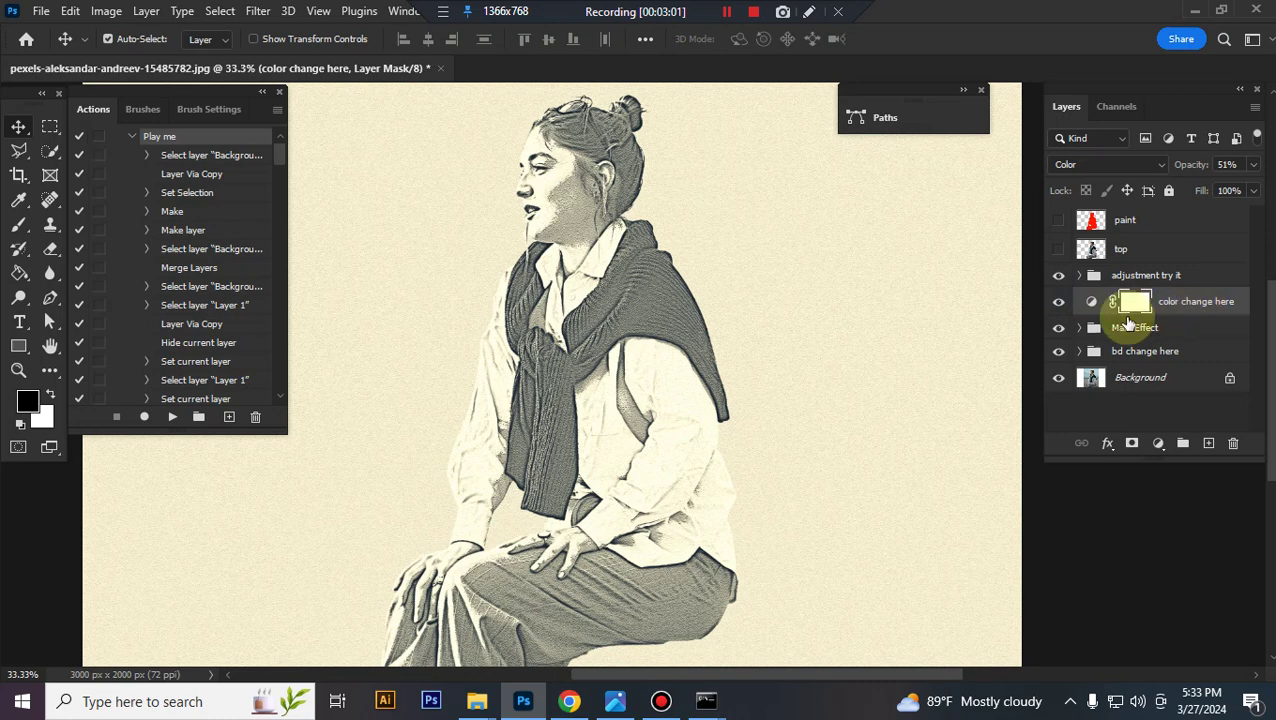
# Step: Try the red-green, green-orange and purple-to-green gradient map presets
pyautogui.doubleClick(1093, 305)
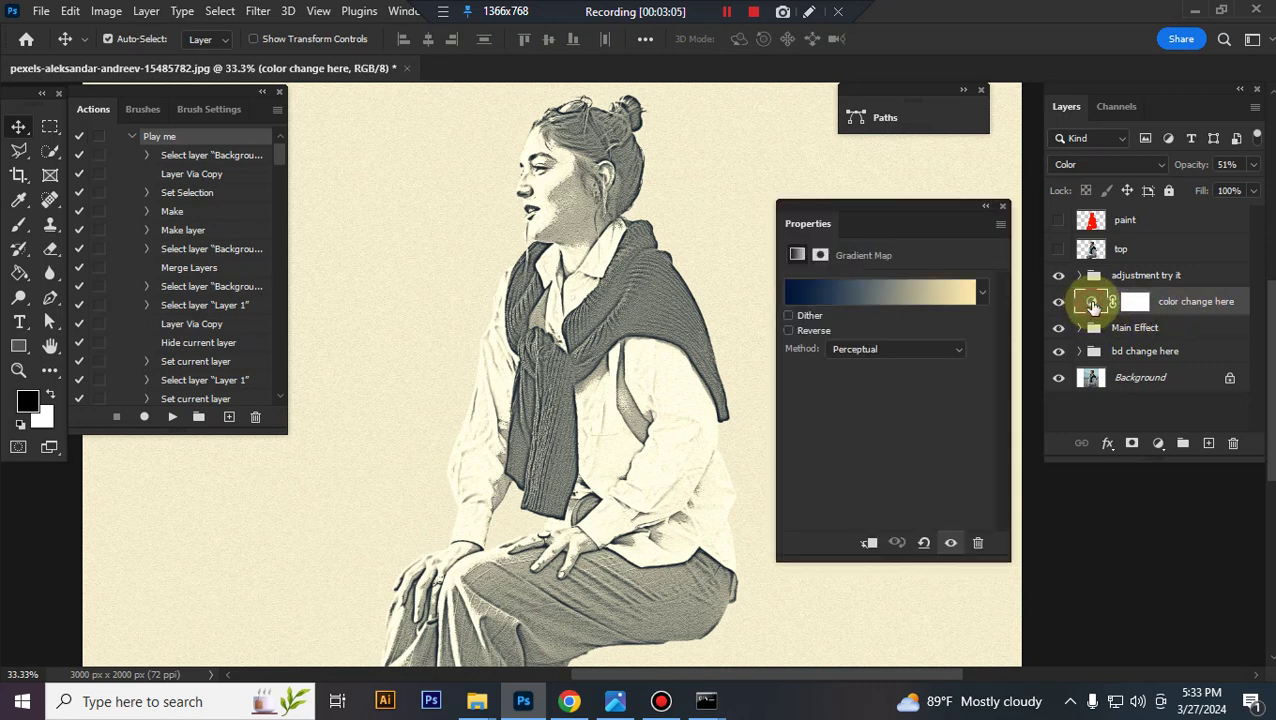
pyautogui.click(980, 292)
pyautogui.moveTo(969, 338); pyautogui.dragTo(978, 398)
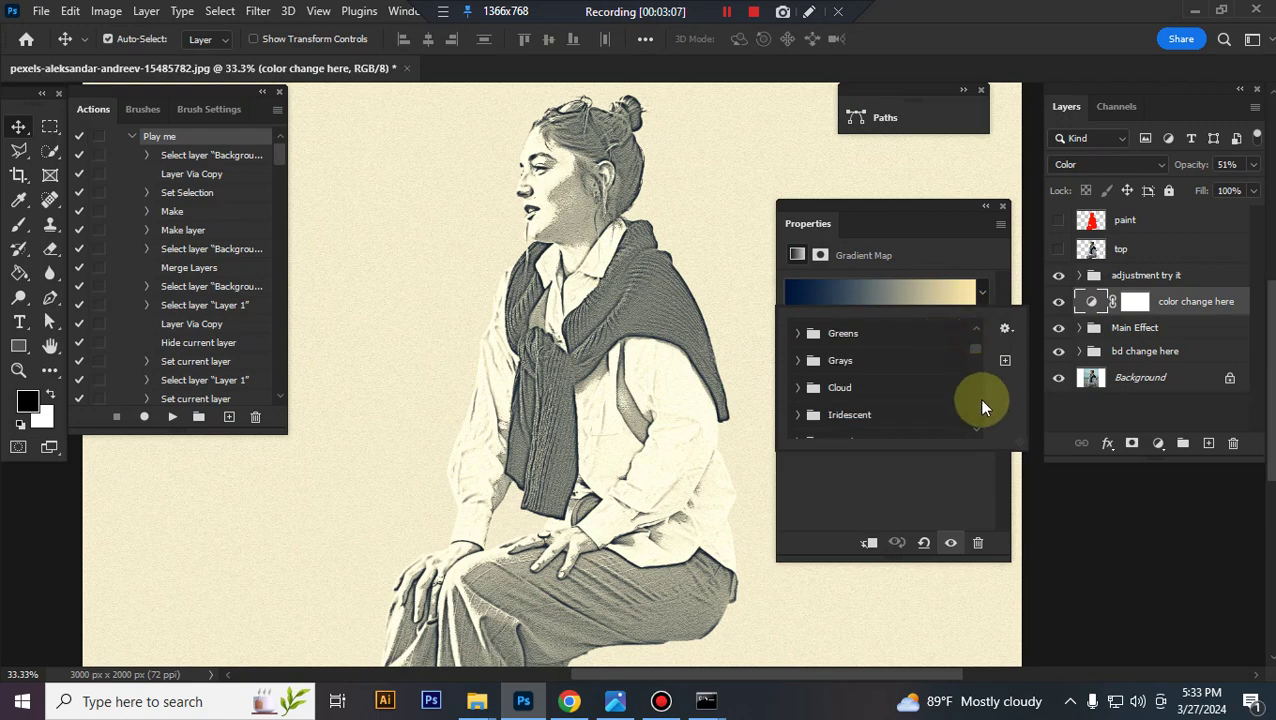
pyautogui.scroll(3, 930, 385)
pyautogui.scroll(2, 925, 378)
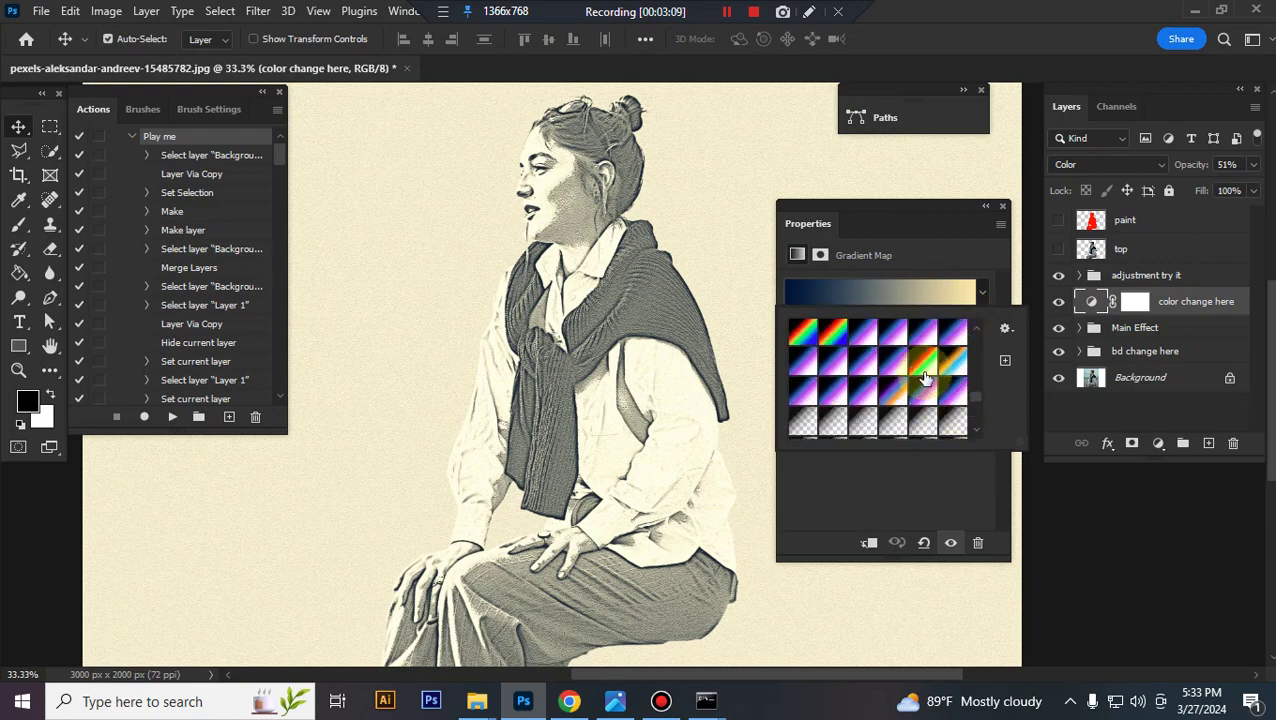
pyautogui.click(922, 370)
pyautogui.scroll(2, 905, 374)
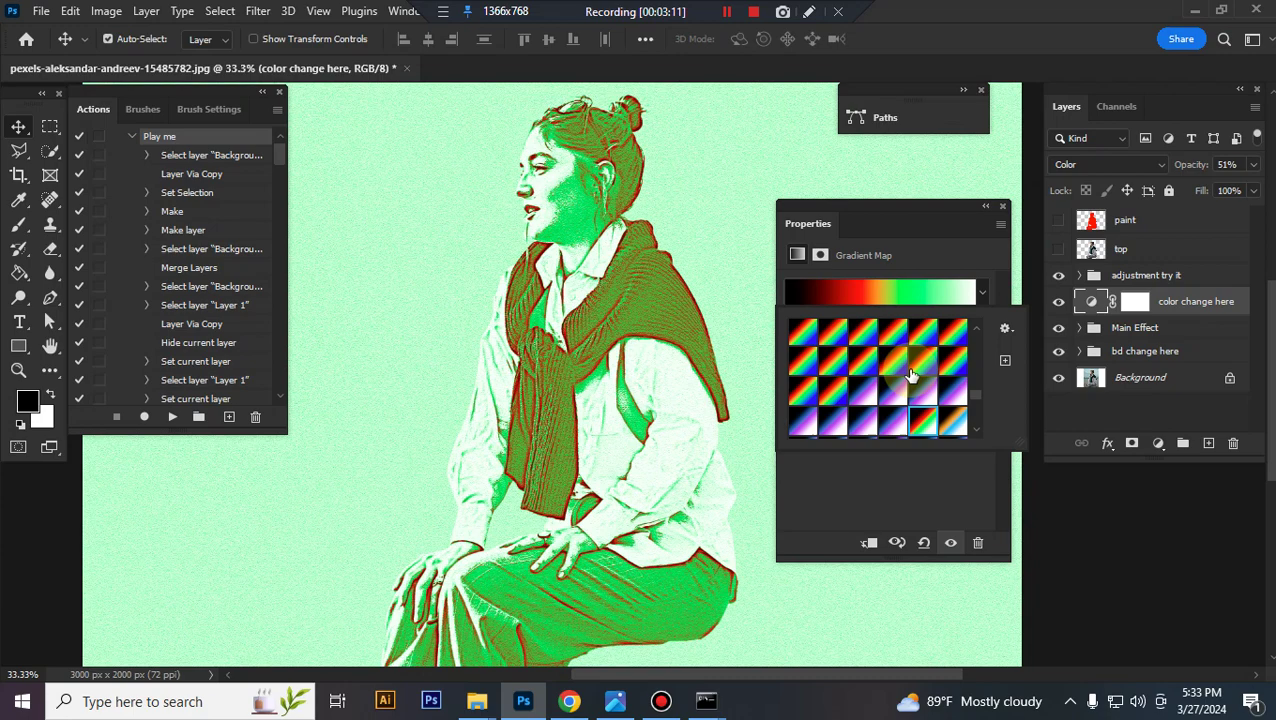
pyautogui.scroll(2, 905, 374)
pyautogui.scroll(2, 895, 372)
pyautogui.scroll(2, 905, 385)
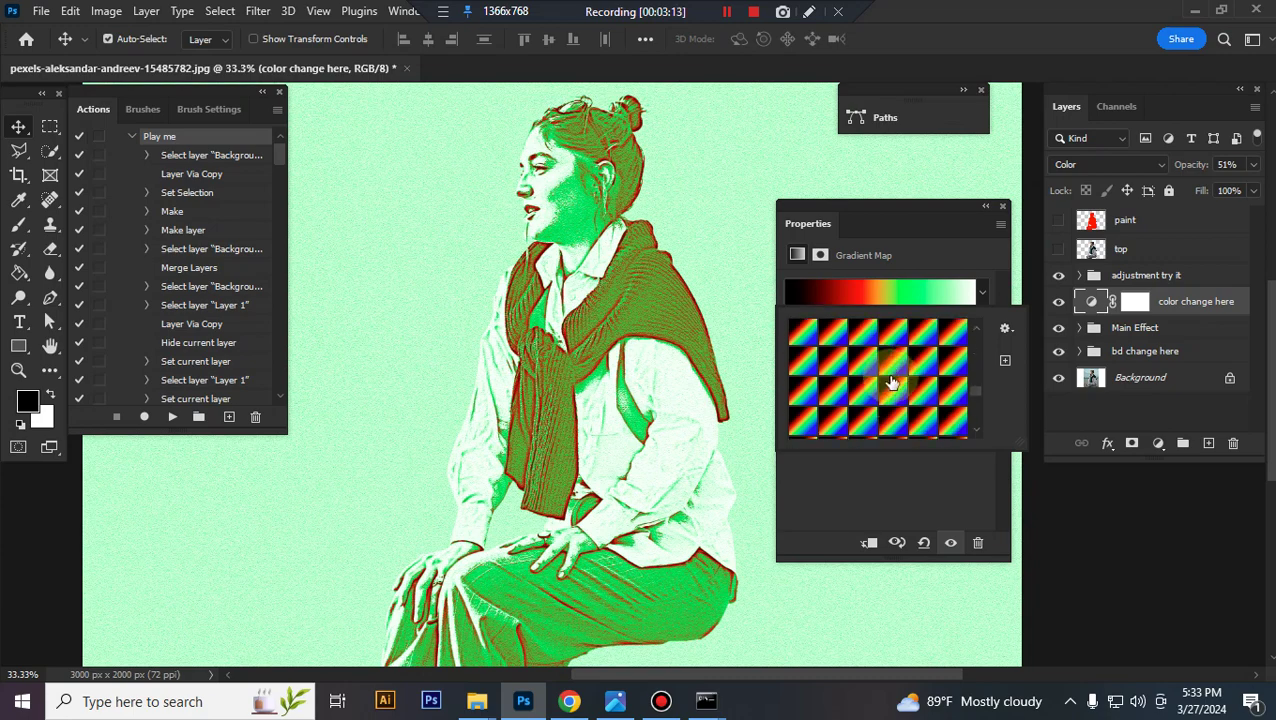
pyautogui.scroll(2, 915, 395)
pyautogui.scroll(2, 927, 409)
pyautogui.scroll(2, 915, 405)
pyautogui.scroll(2, 870, 412)
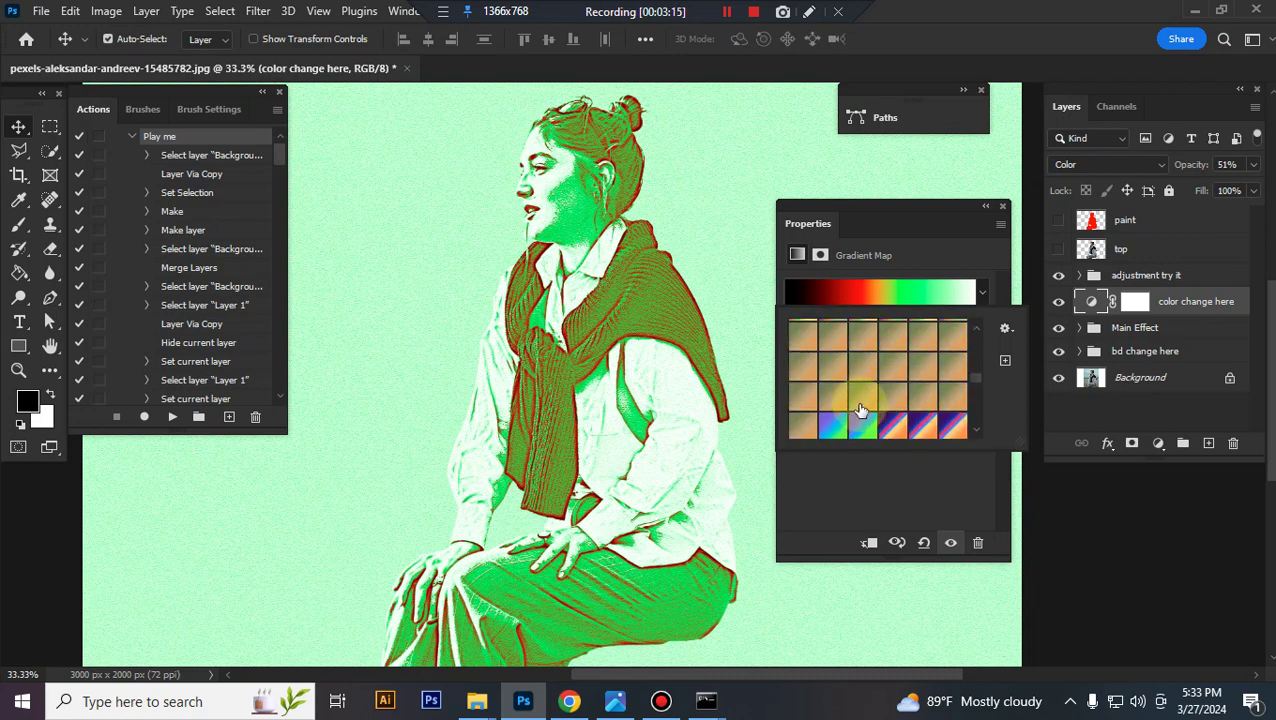
pyautogui.click(800, 425)
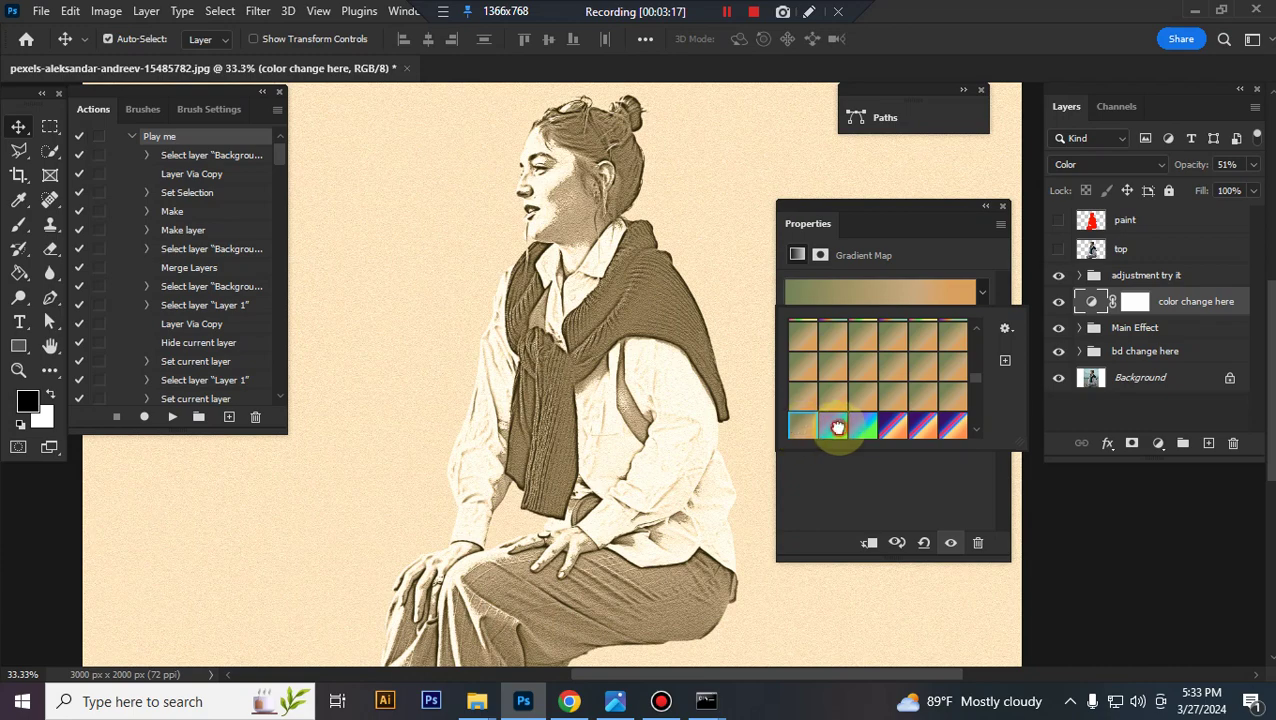
pyautogui.click(838, 427)
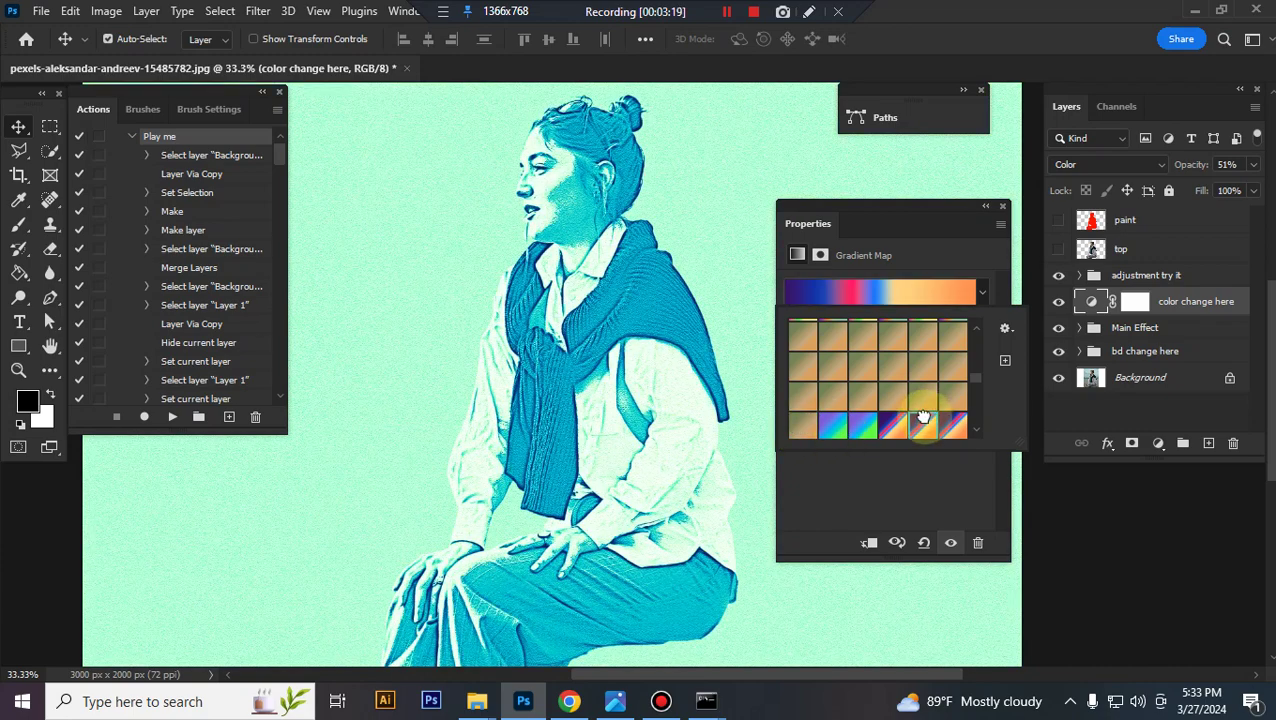
# Step: Try red-to-cyan and blue-to-pink presets, then settle on the blue-to-lavender gradient
pyautogui.scroll(-2, 940, 399)
pyautogui.scroll(-3, 900, 390)
pyautogui.scroll(-2, 880, 380)
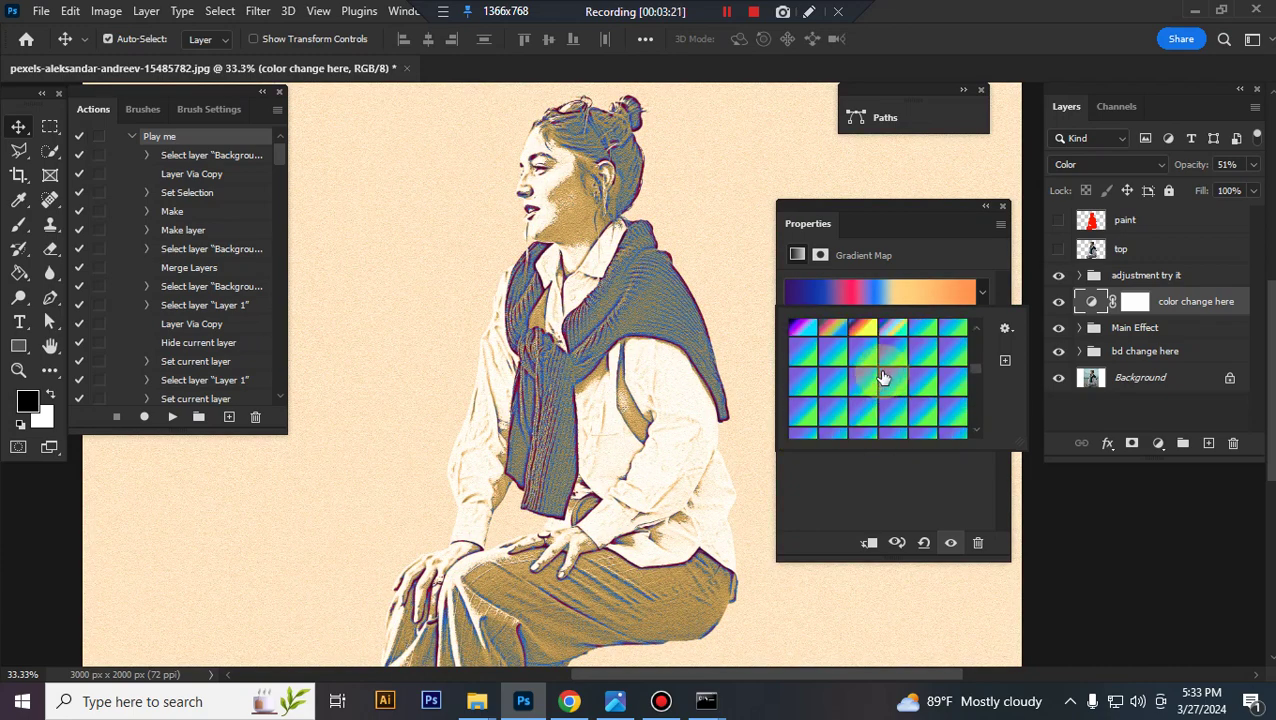
pyautogui.scroll(-2, 882, 377)
pyautogui.scroll(-2, 883, 381)
pyautogui.scroll(-2, 891, 379)
pyautogui.scroll(-2, 890, 382)
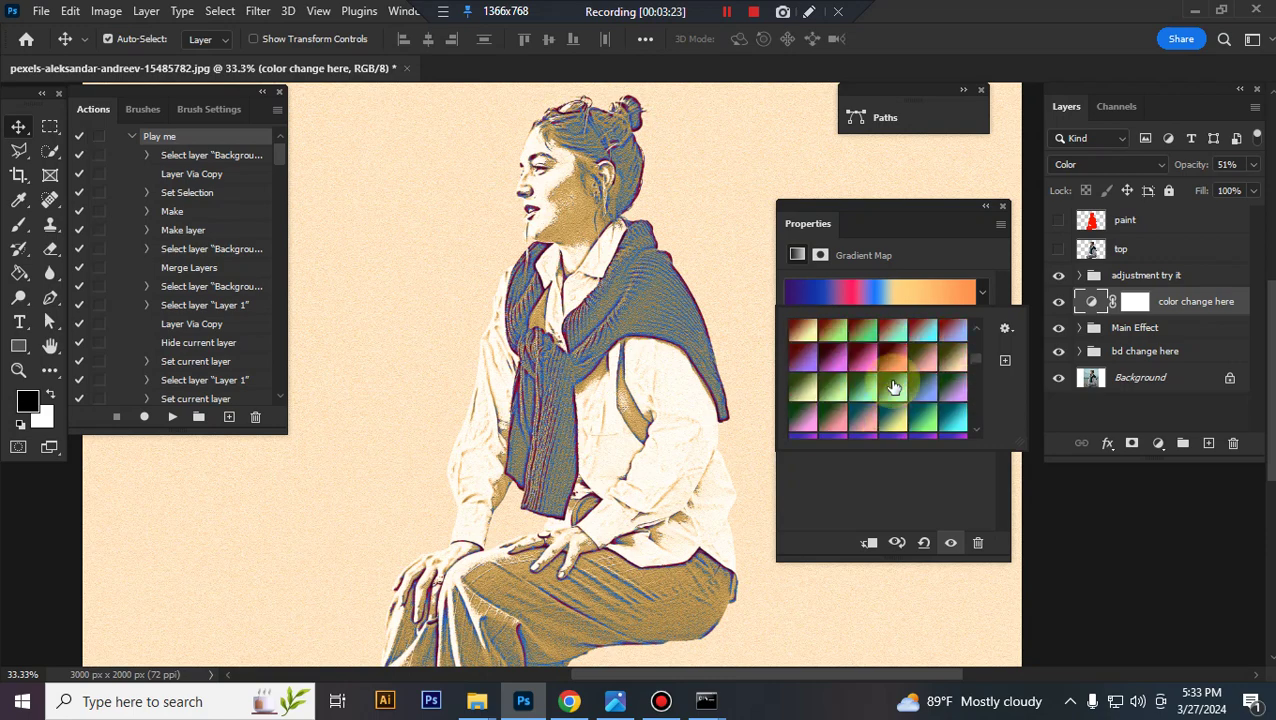
pyautogui.scroll(-2, 894, 387)
pyautogui.click(922, 375)
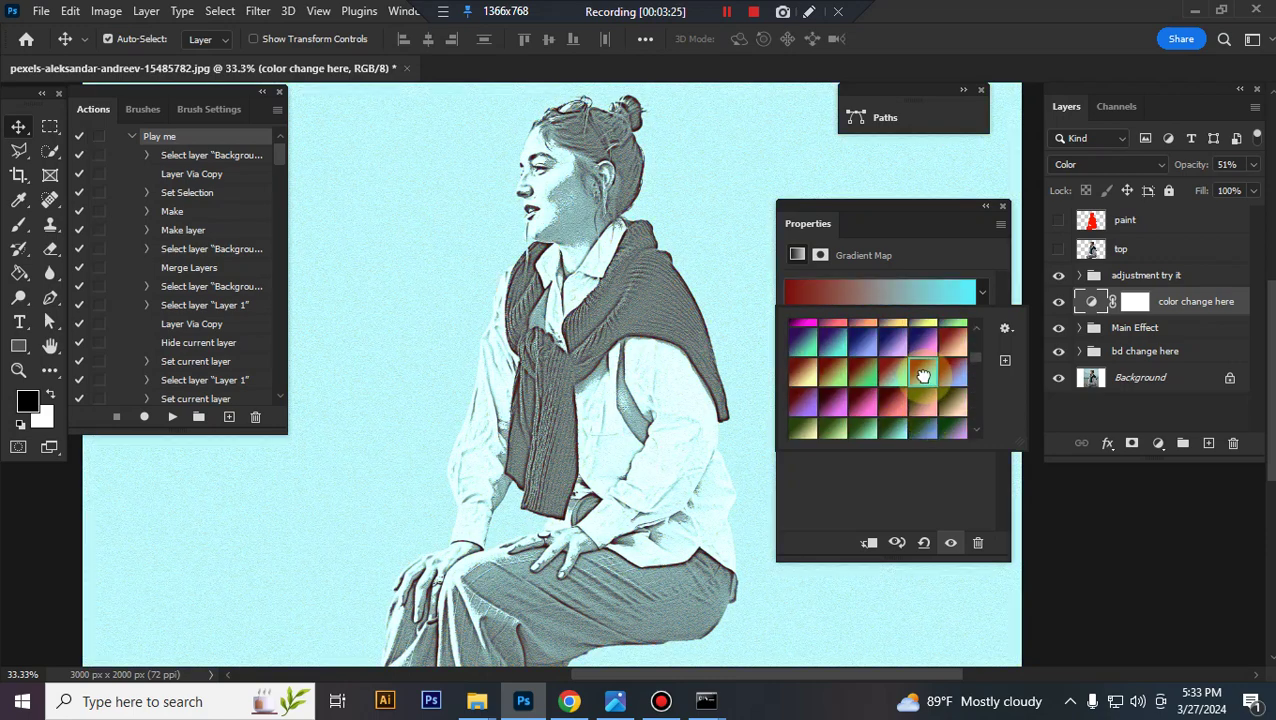
pyautogui.click(921, 345)
pyautogui.click(888, 347)
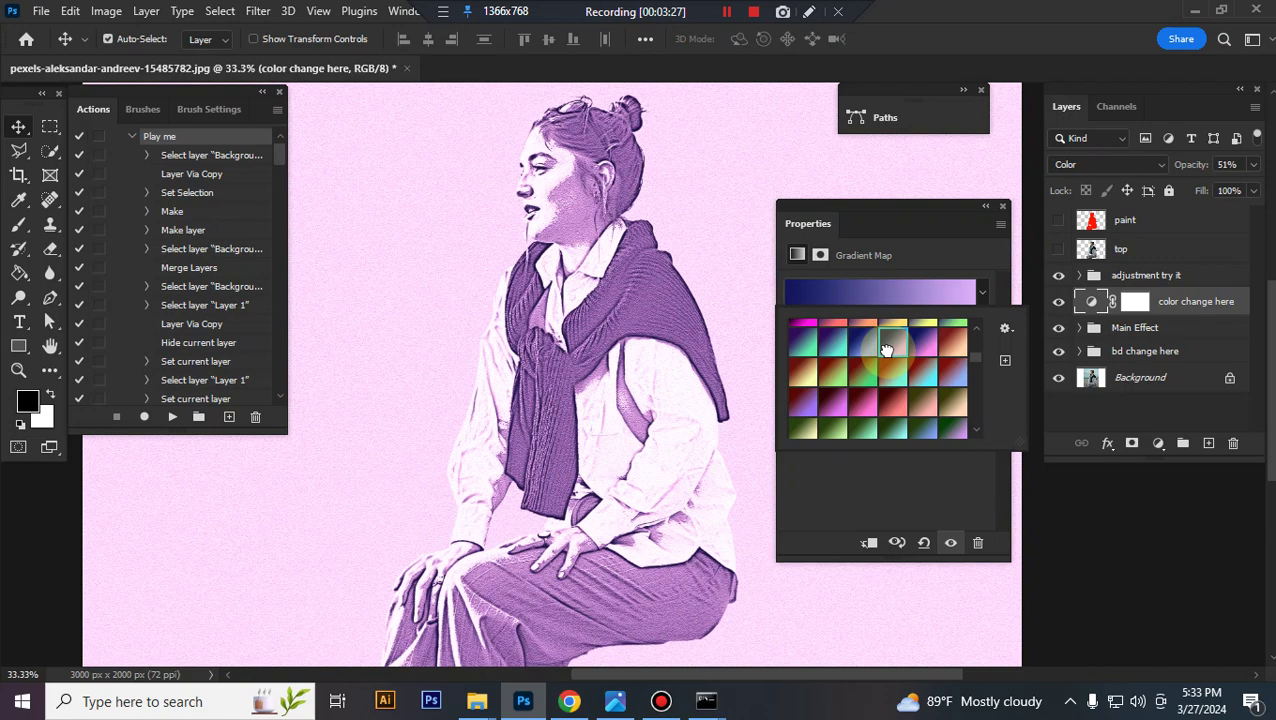
pyautogui.click(930, 462)
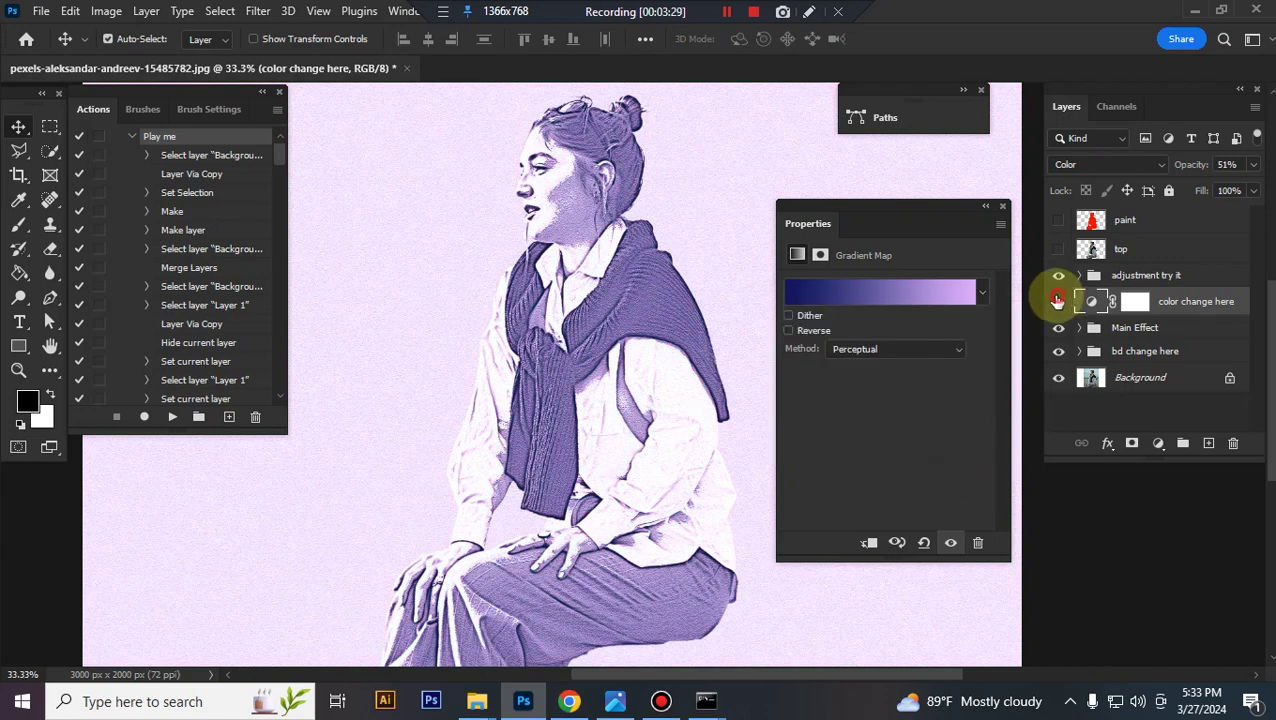
# Step: Hide the 'color change here' layer and expand the Main Effect group
pyautogui.click(1059, 301)
pyautogui.click(1002, 208)
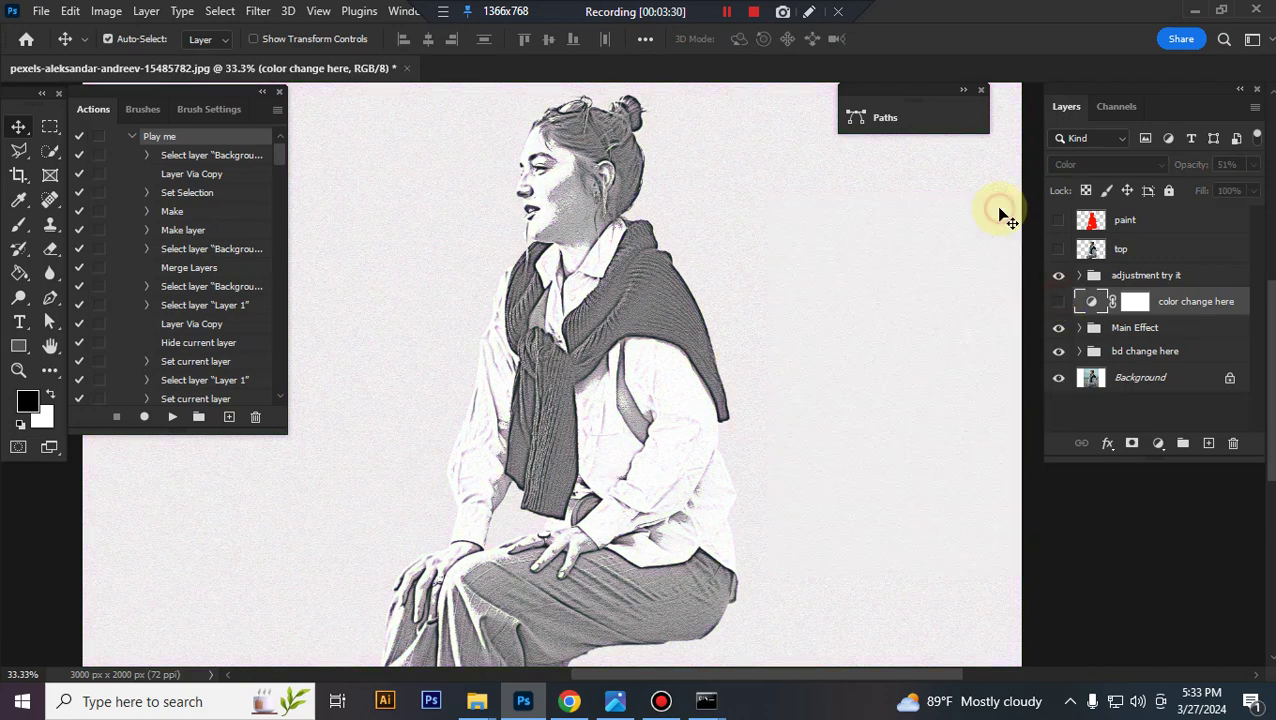
pyautogui.click(1115, 338)
pyautogui.click(1080, 333)
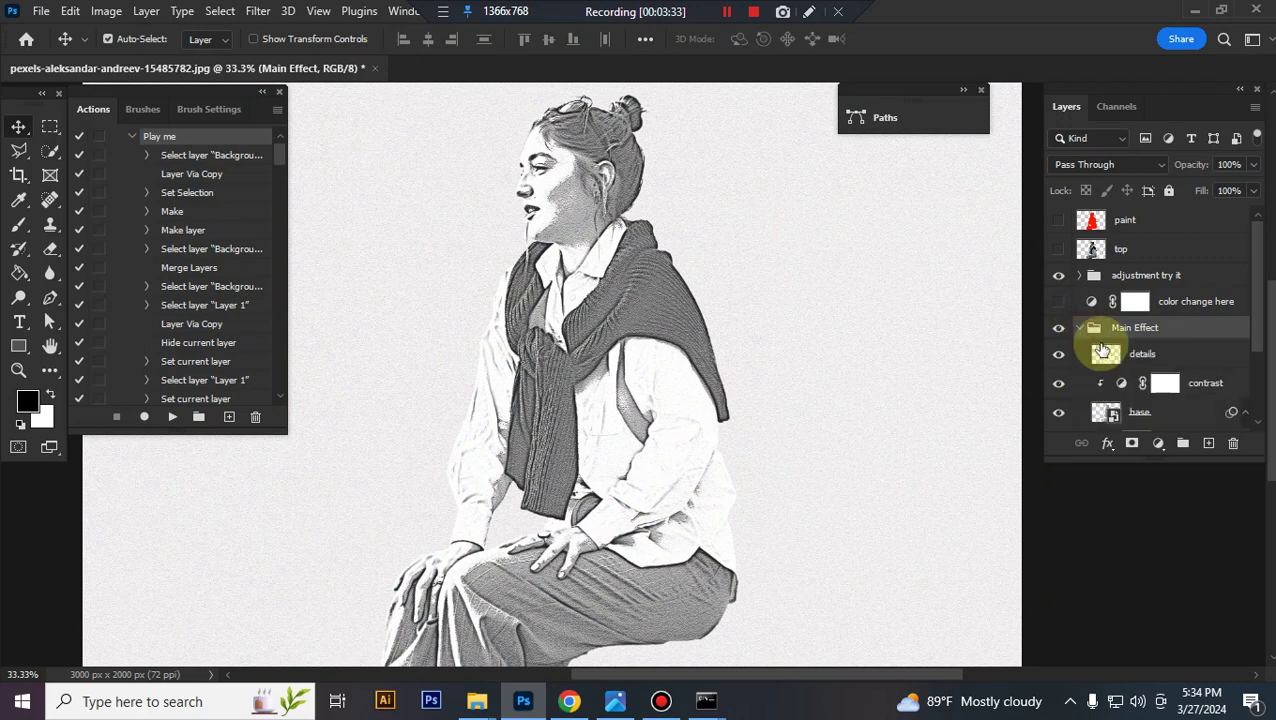
# Step: Raise the details layer to 100% opacity, then compare the contrast layer on and off
pyautogui.scroll(-1, 1165, 340)
pyautogui.click(1177, 333)
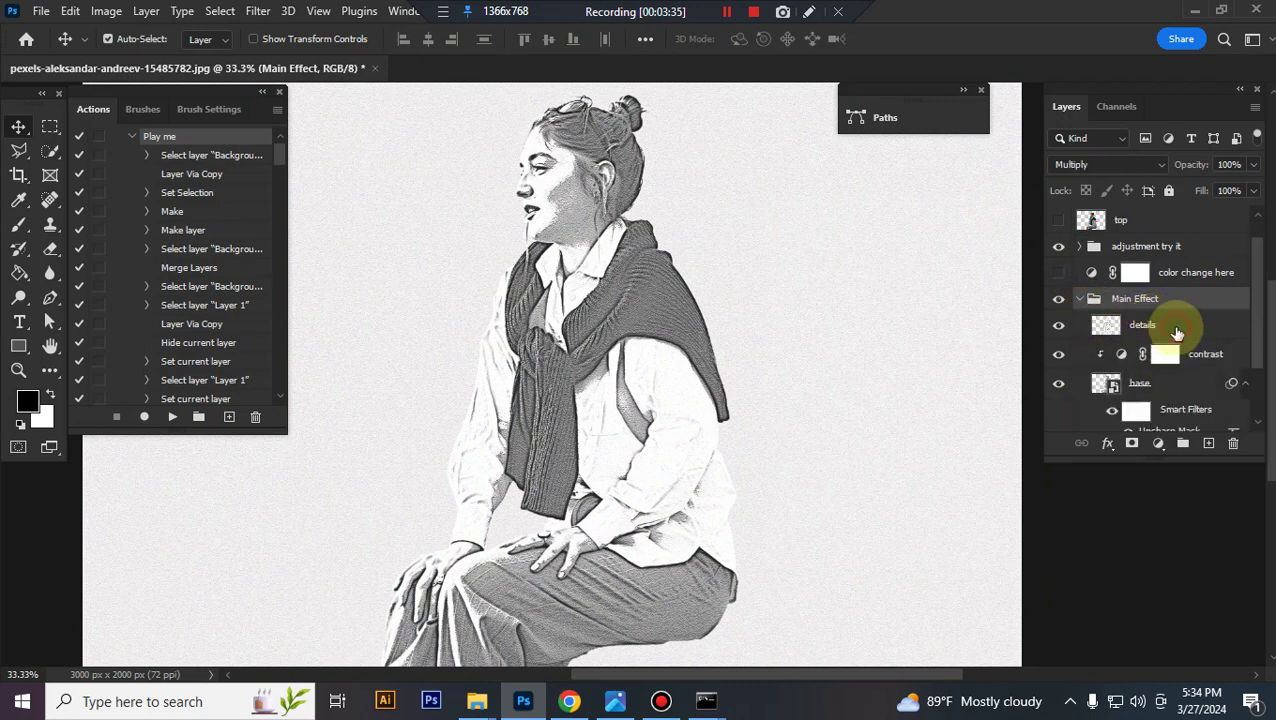
pyautogui.click(1058, 330)
pyautogui.click(1057, 330)
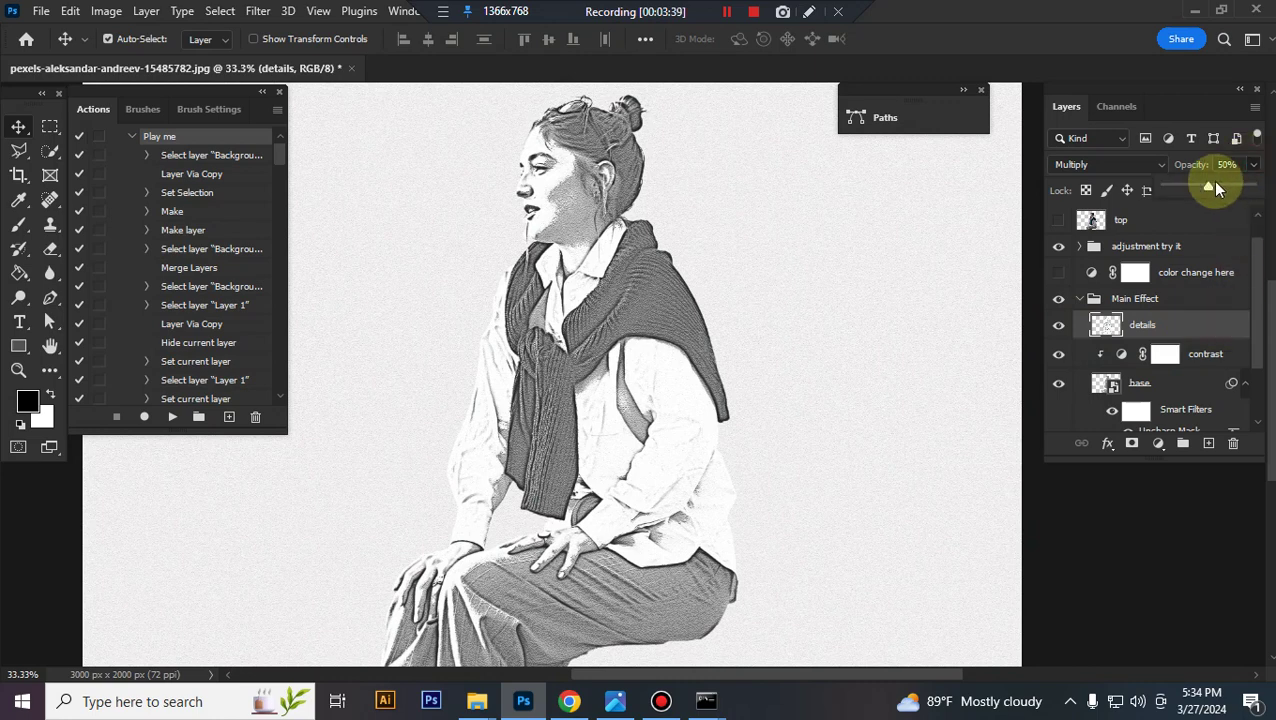
pyautogui.moveTo(1208, 186); pyautogui.dragTo(1232, 188)
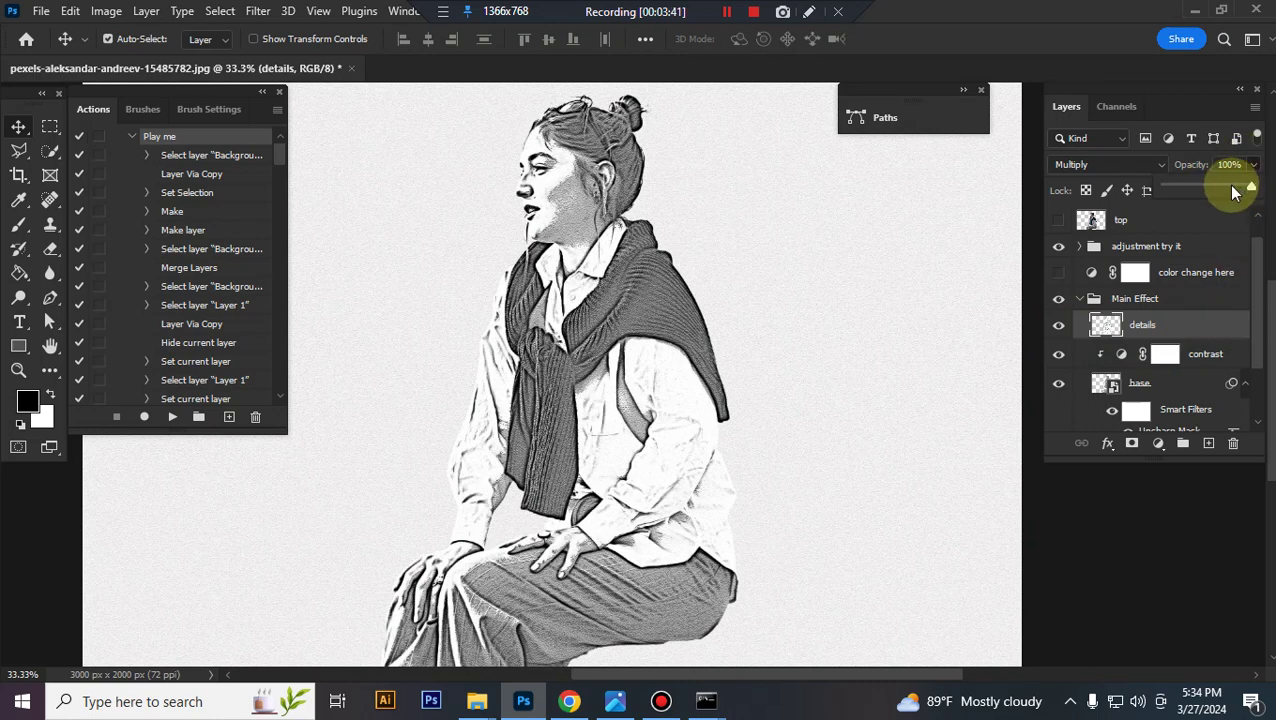
pyautogui.click(1164, 355)
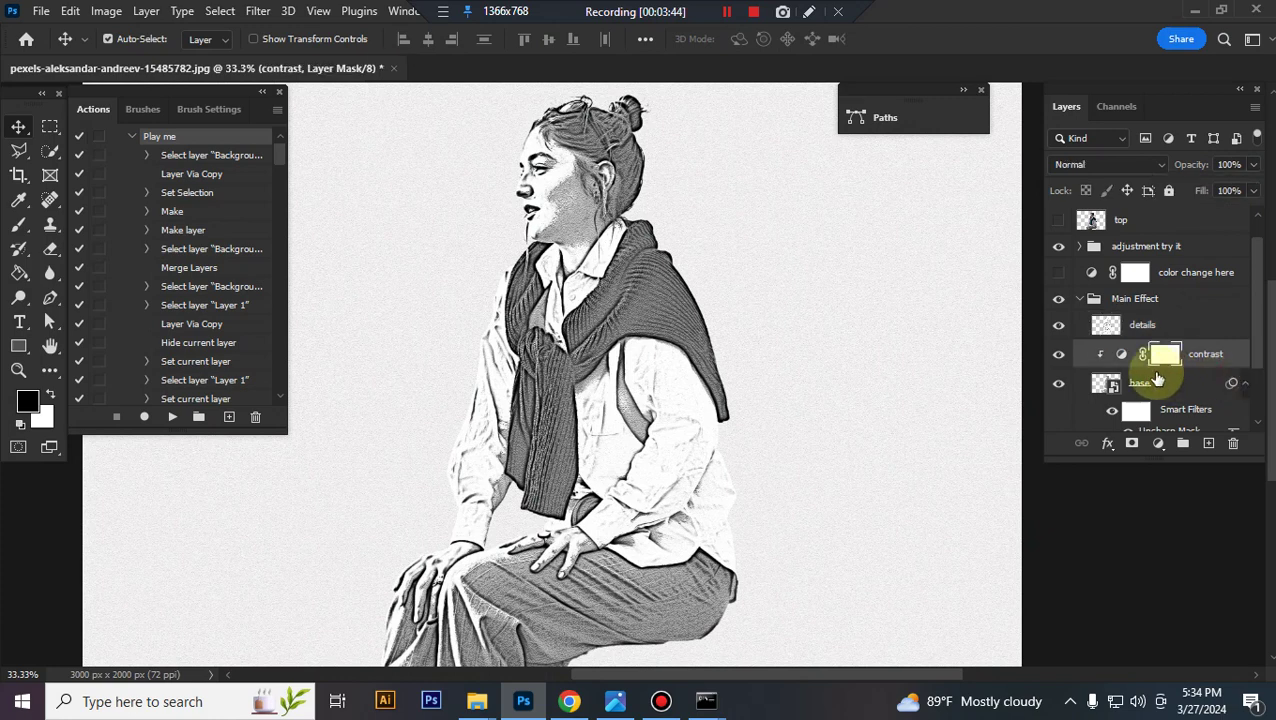
pyautogui.click(1060, 357)
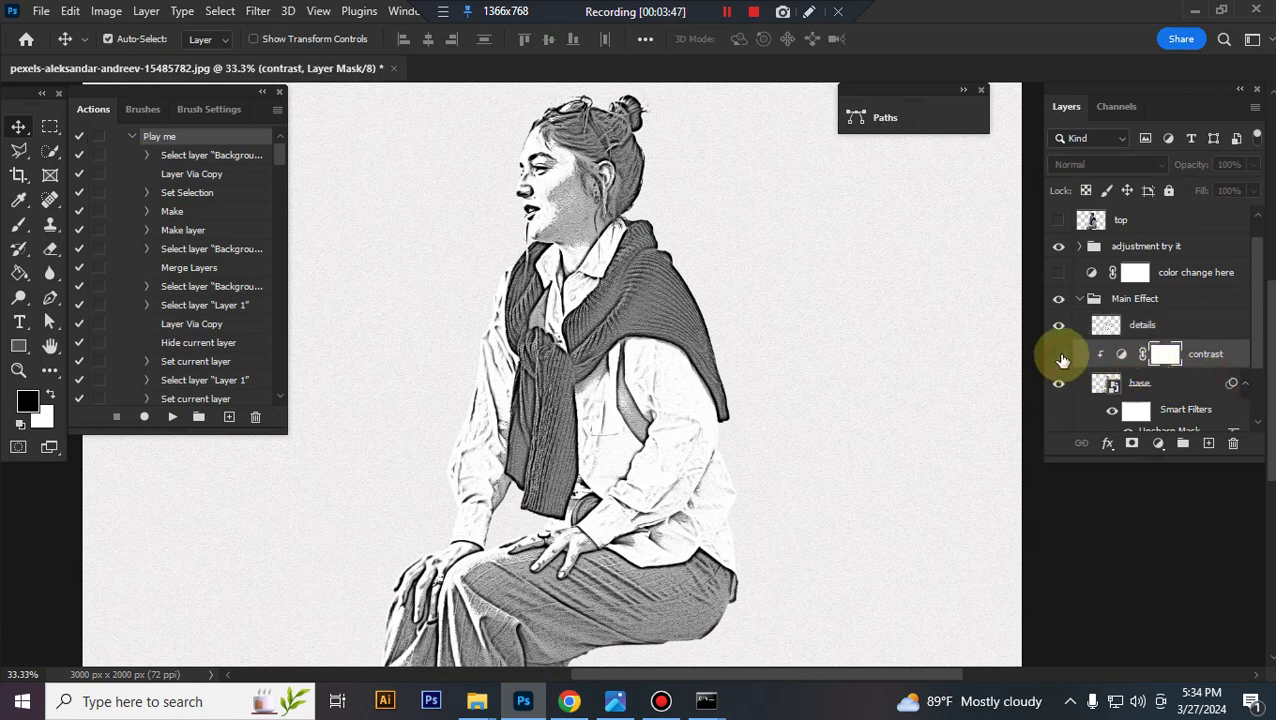
# Step: Set the contrast layer's Levels black input to 14
pyautogui.doubleClick(1113, 357)
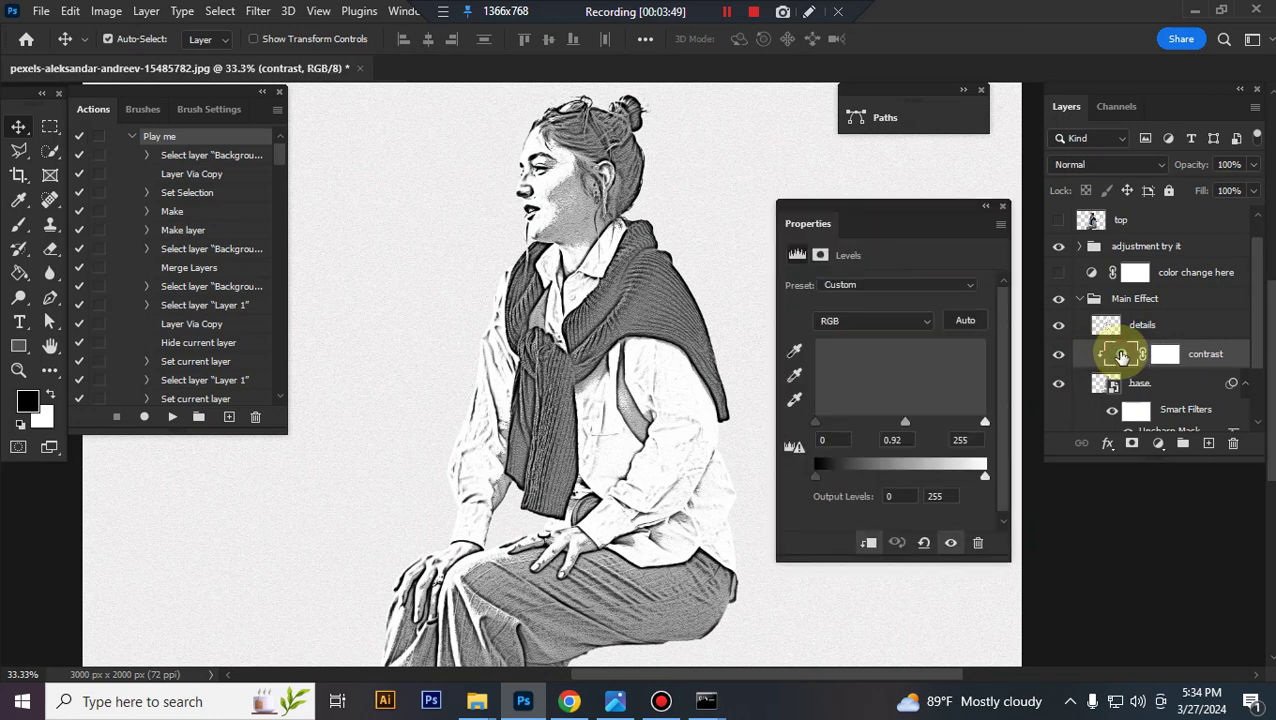
pyautogui.moveTo(818, 422); pyautogui.dragTo(826, 422)
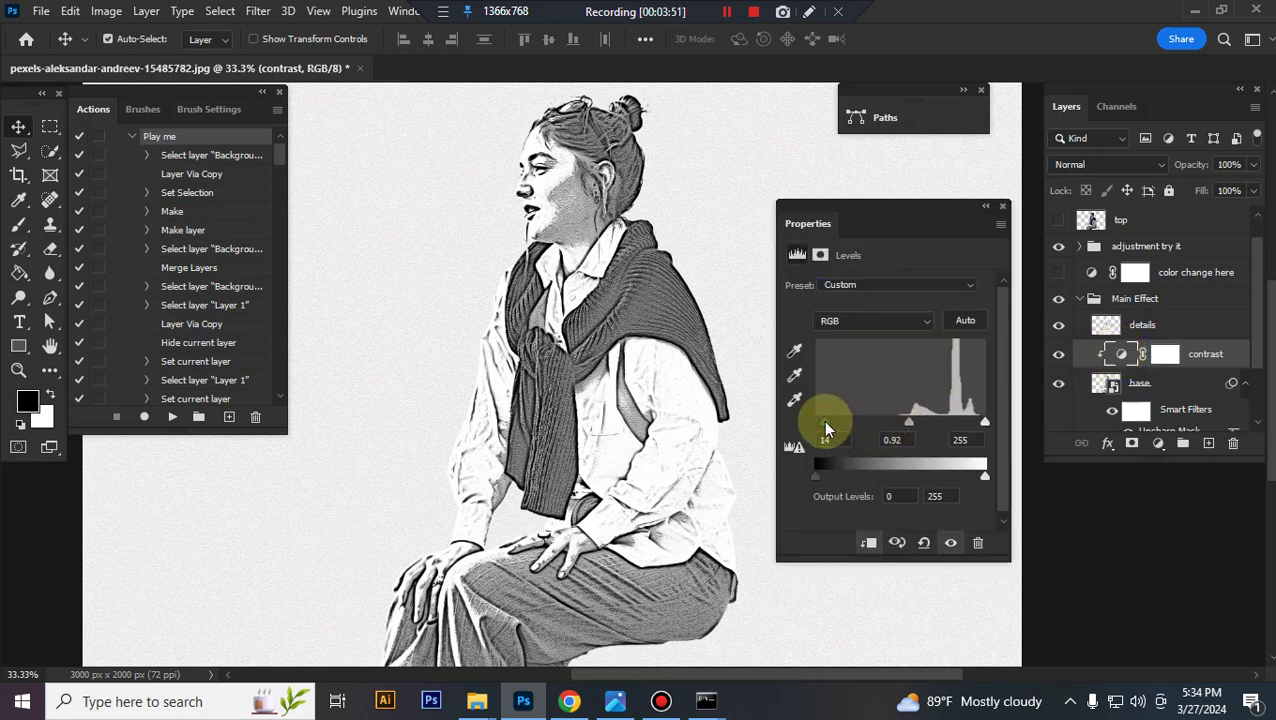
pyautogui.scroll(-1, 1160, 370)
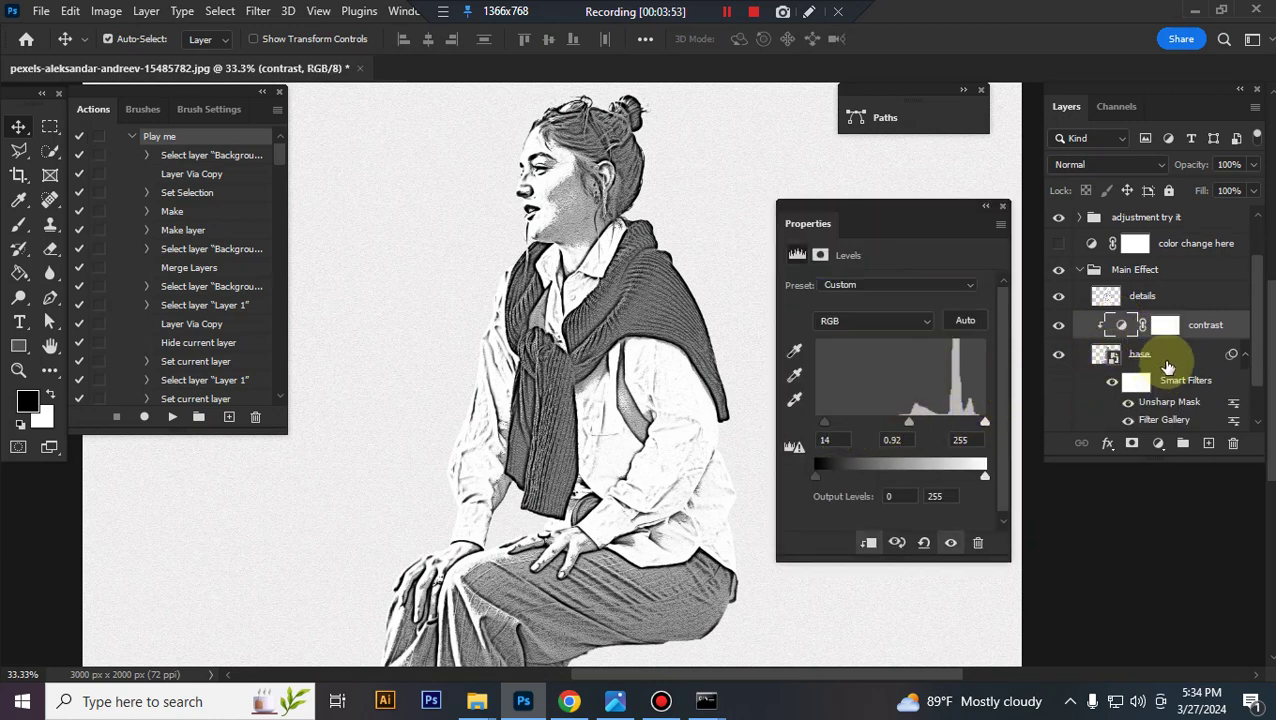
# Step: Compare the base layer on and off, then collapse the Main Effect group
pyautogui.click(1145, 356)
pyautogui.click(1058, 355)
pyautogui.click(1058, 355)
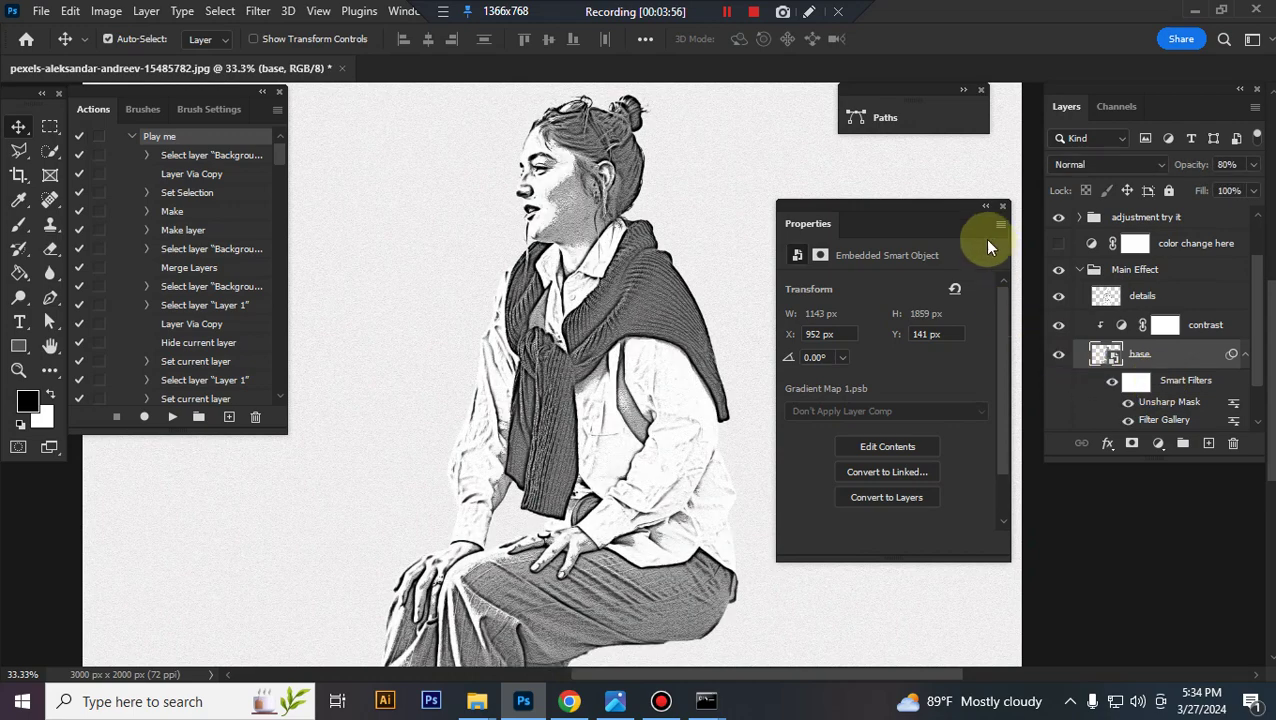
pyautogui.click(1135, 269)
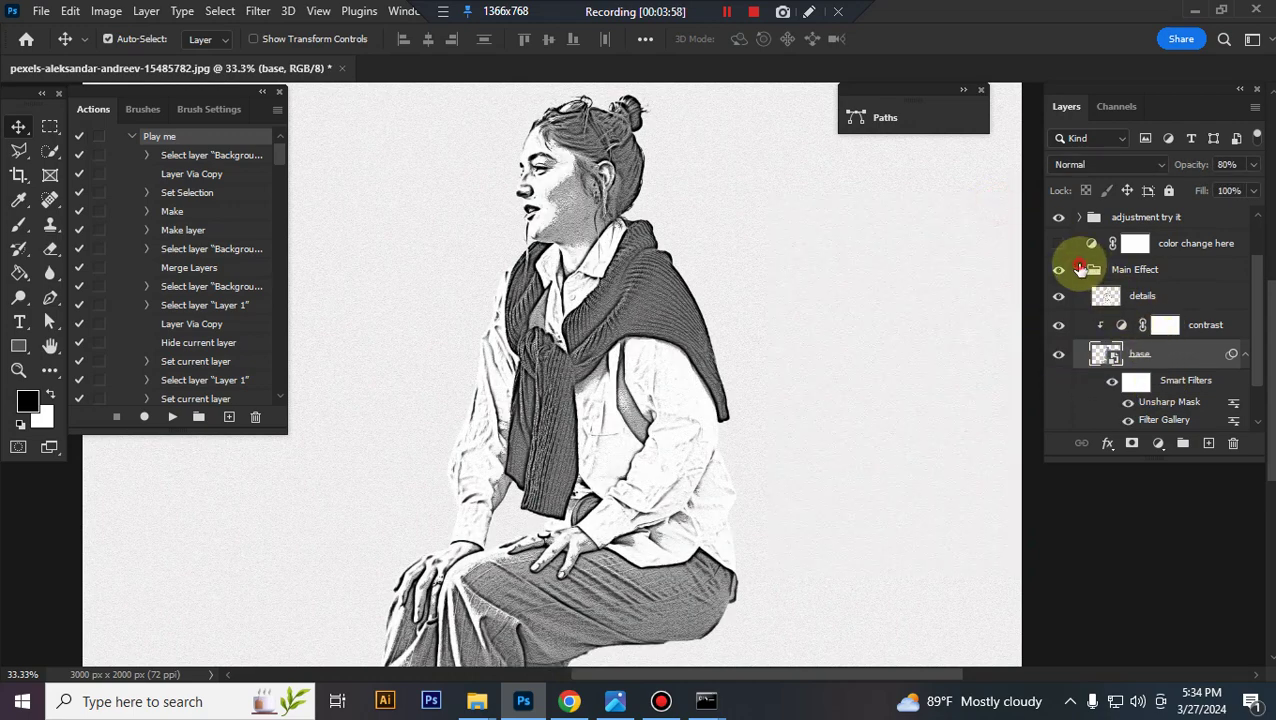
pyautogui.click(1079, 269)
# Step: Expand the 'bd change here' group, select the noise layer, and zoom into the sketch
pyautogui.click(1155, 354)
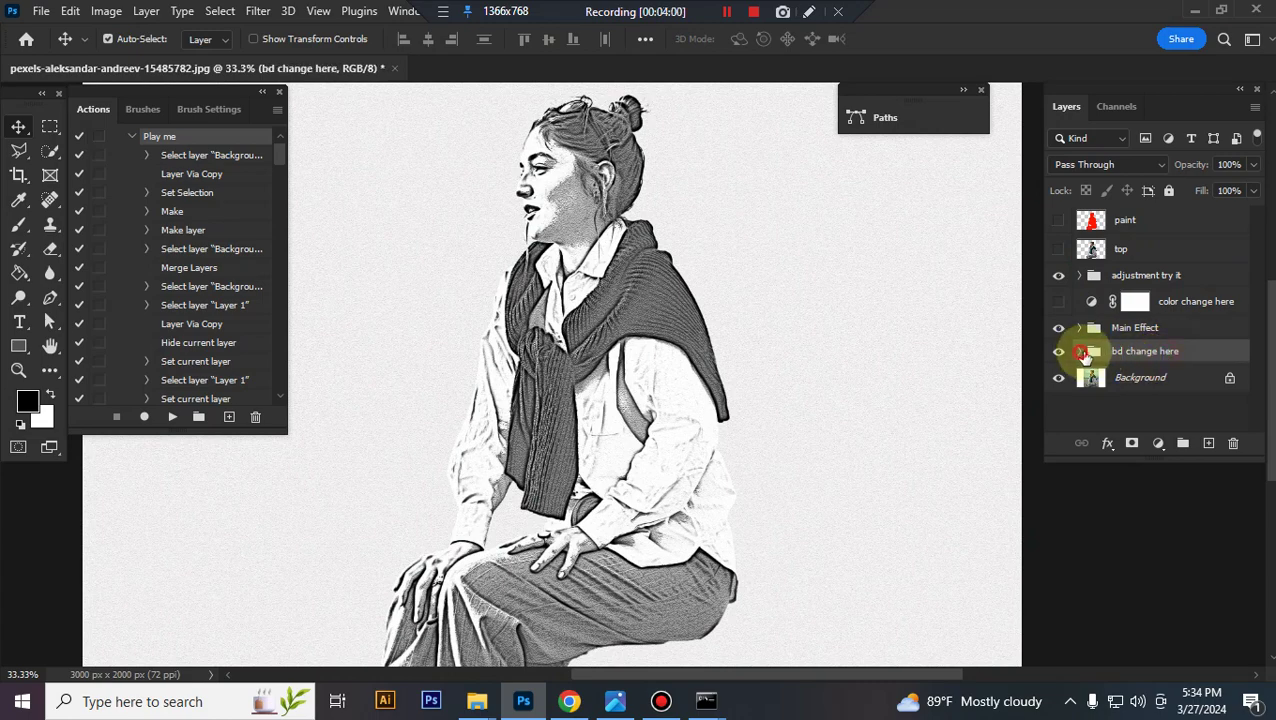
pyautogui.click(1079, 351)
pyautogui.scroll(-2, 1195, 362)
pyautogui.click(1107, 335)
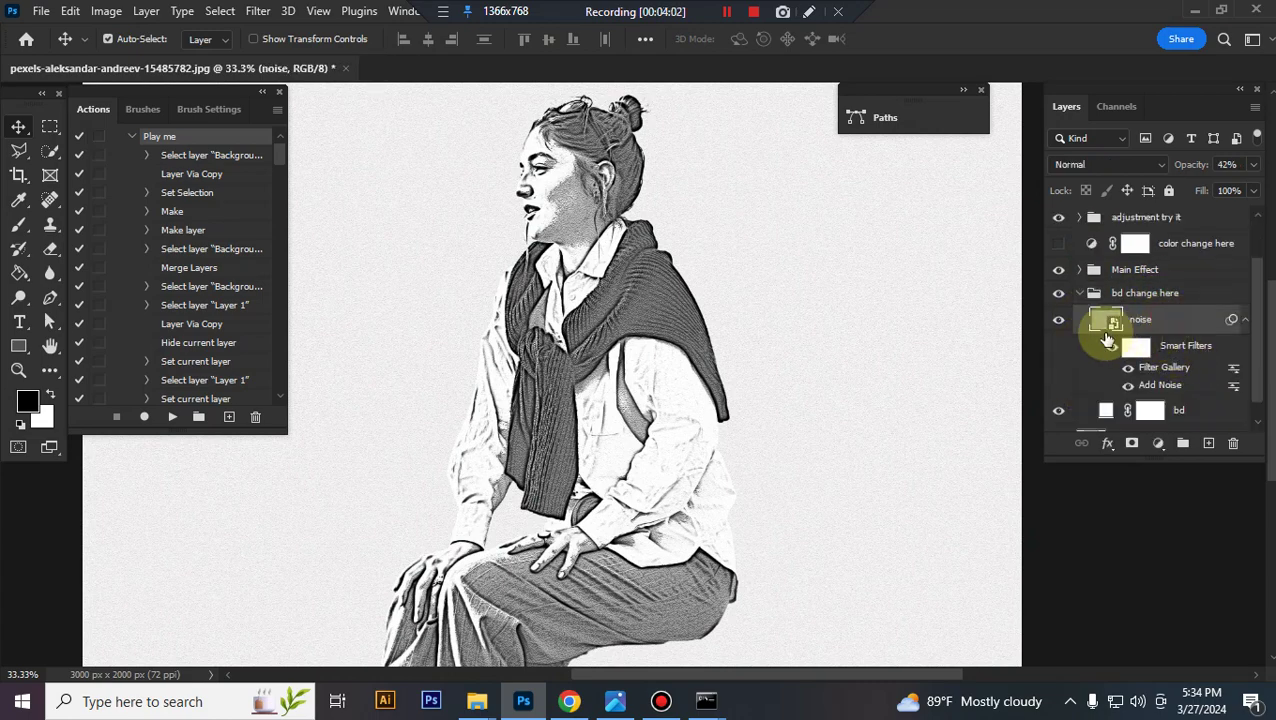
pyautogui.hotkey('ctrl', '+')
pyautogui.hotkey('ctrl', '+')
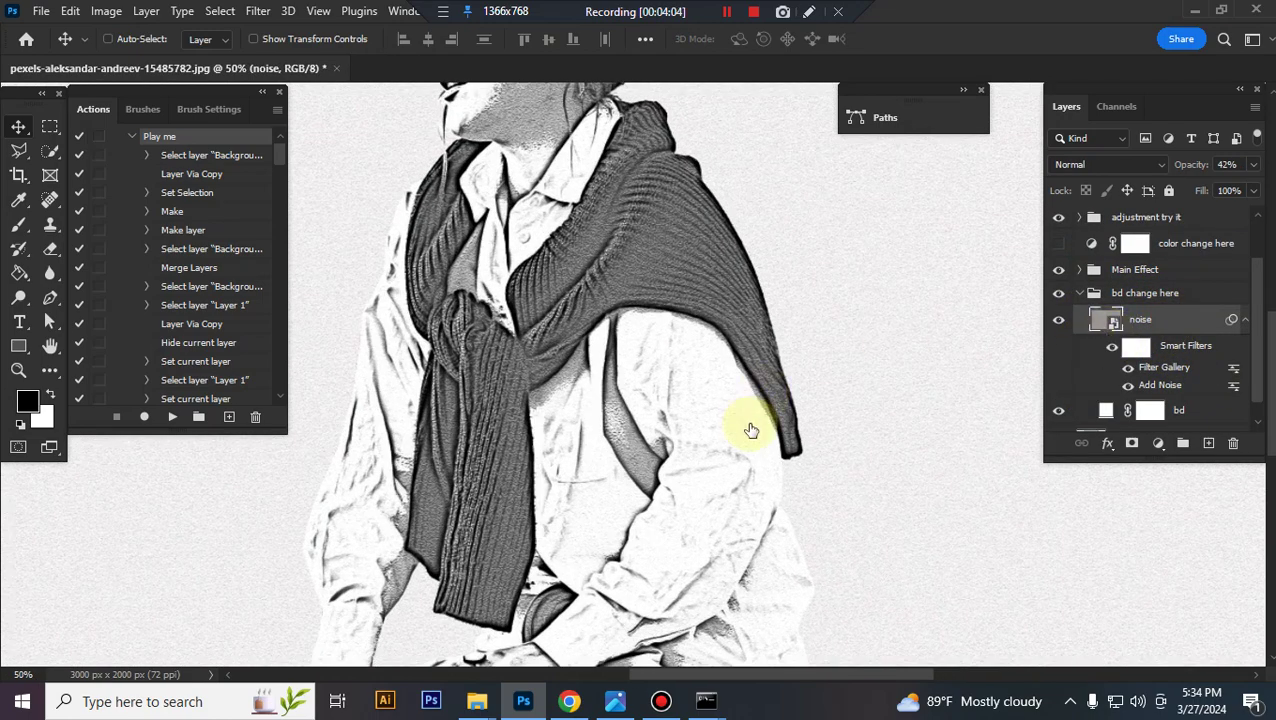
pyautogui.scroll(2, 758, 448)
pyautogui.hotkey('ctrl', '+')
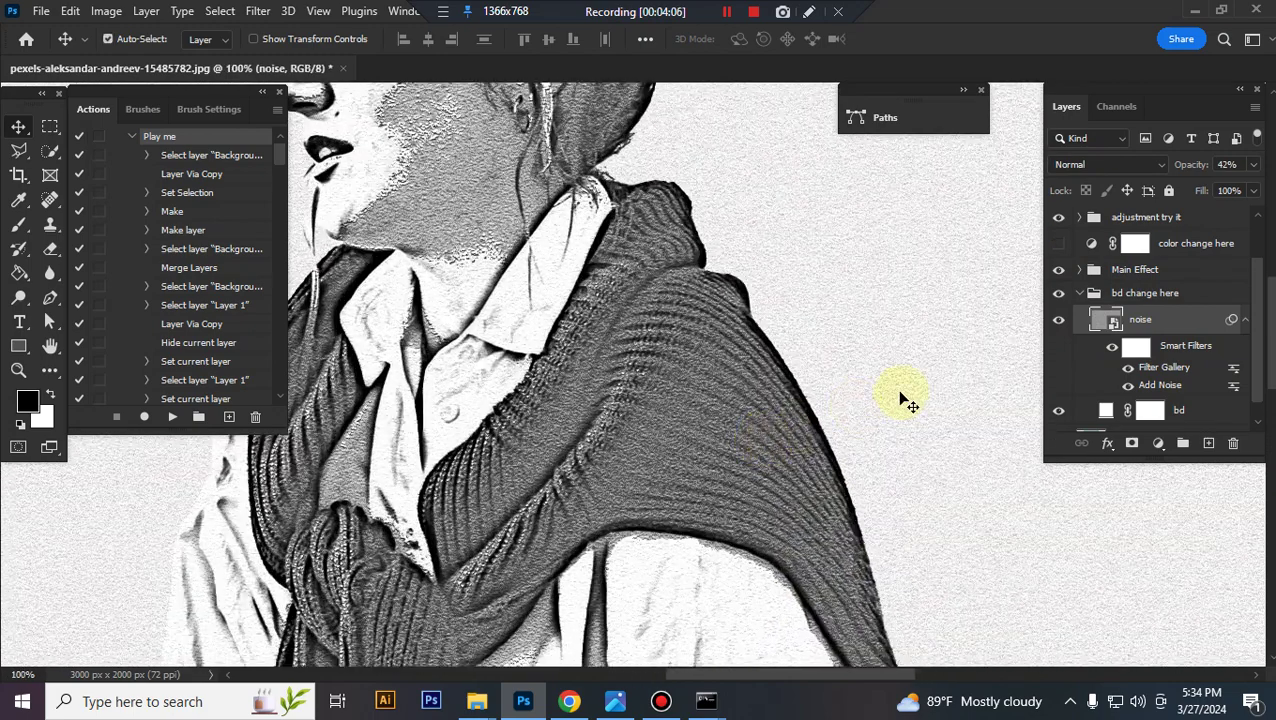
pyautogui.scroll(1, 940, 393)
# Step: Compare the noise texture on and off, set its opacity to 51%, and zoom to 50%
pyautogui.click(1059, 320)
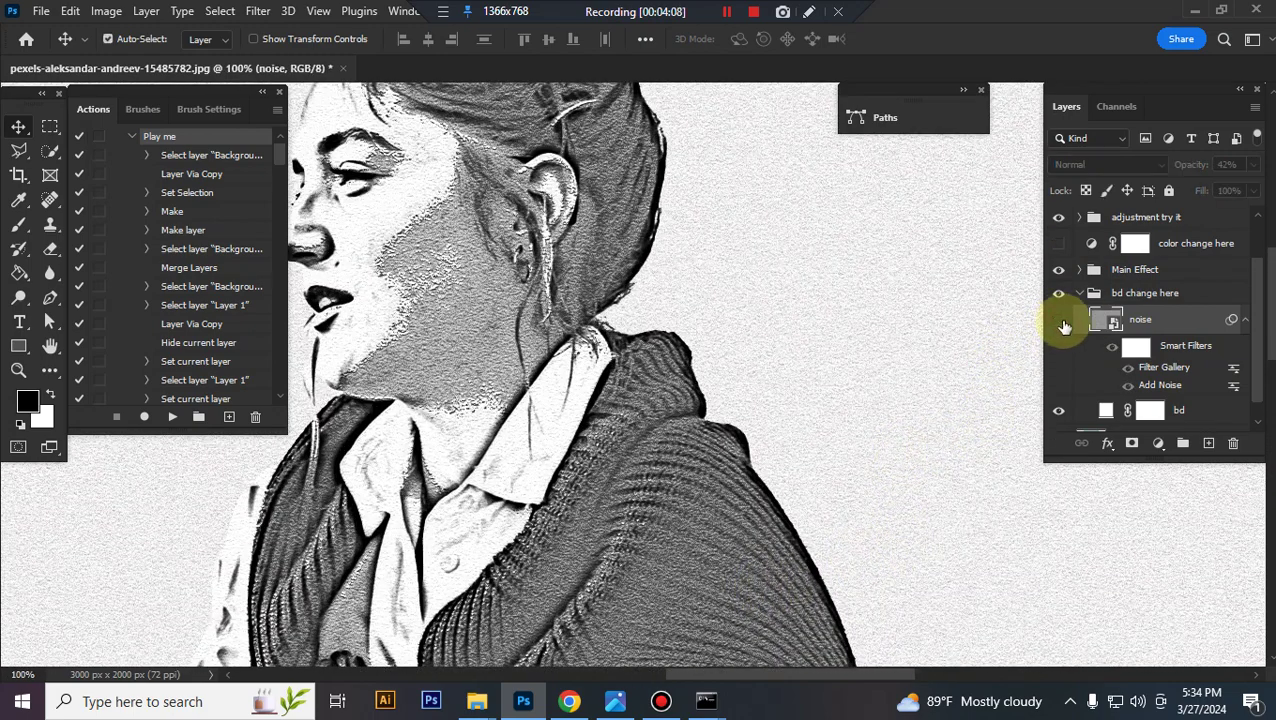
pyautogui.click(1062, 322)
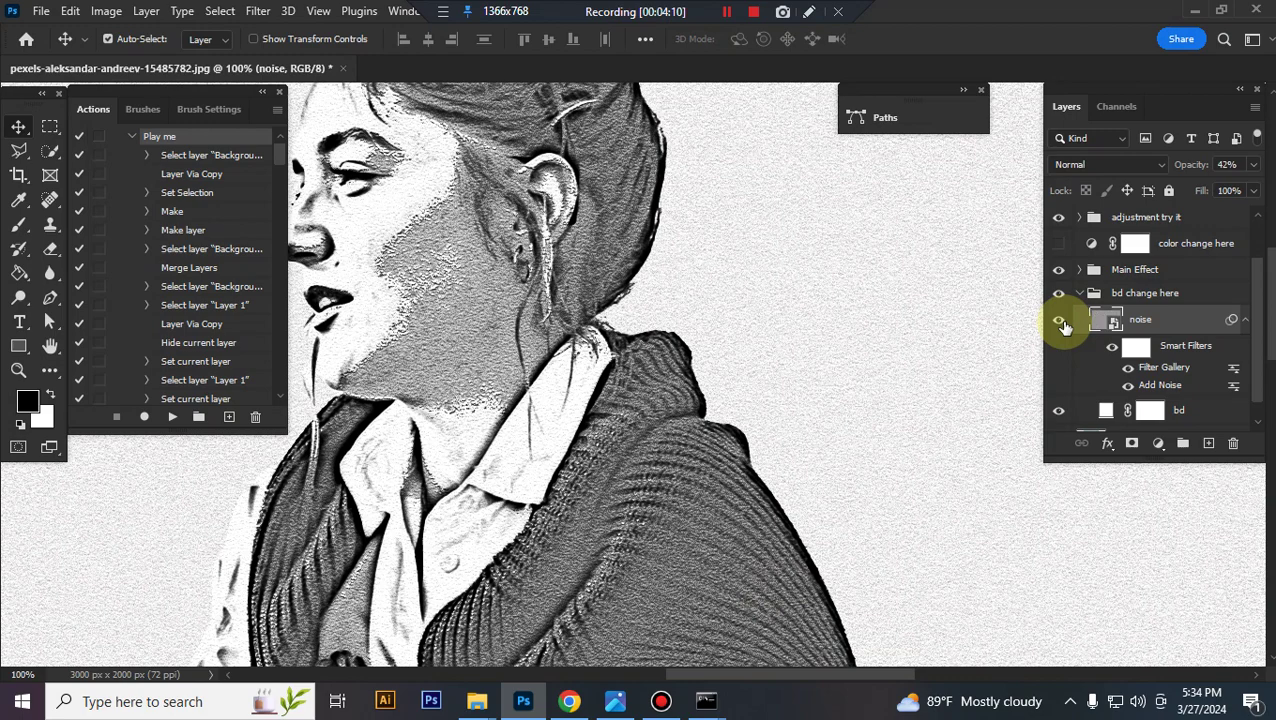
pyautogui.click(1060, 321)
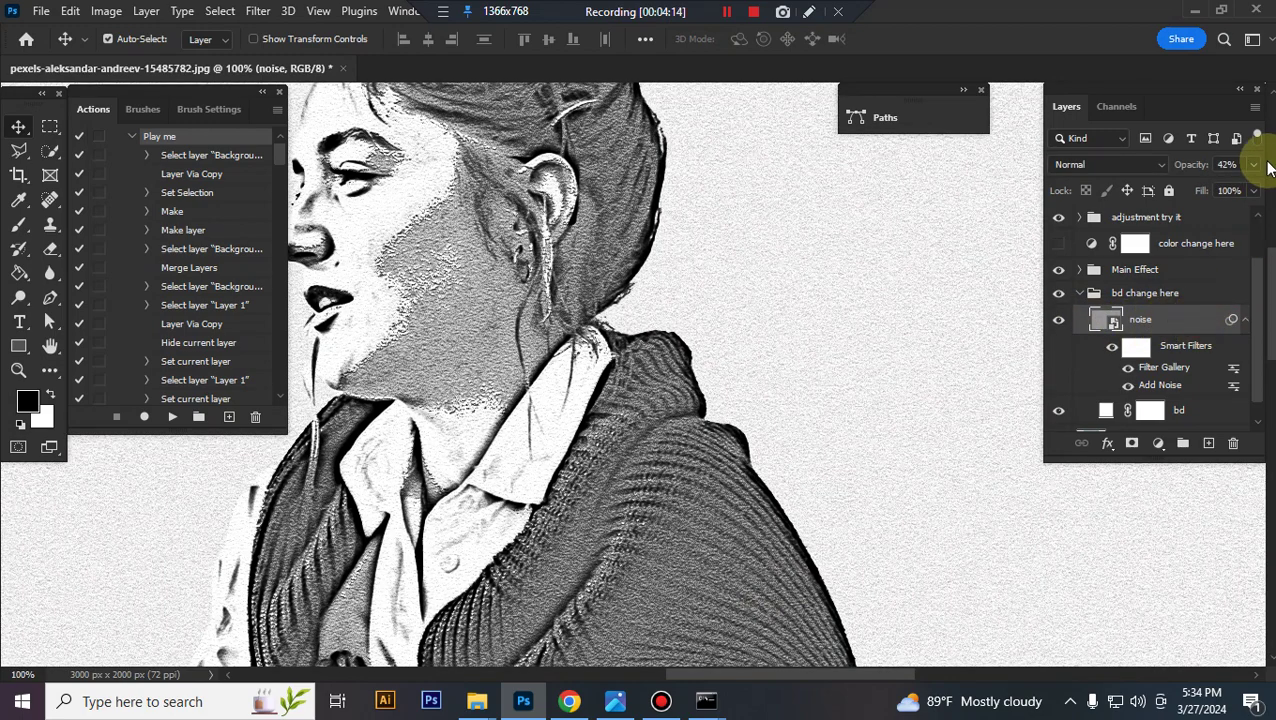
pyautogui.click(1252, 164)
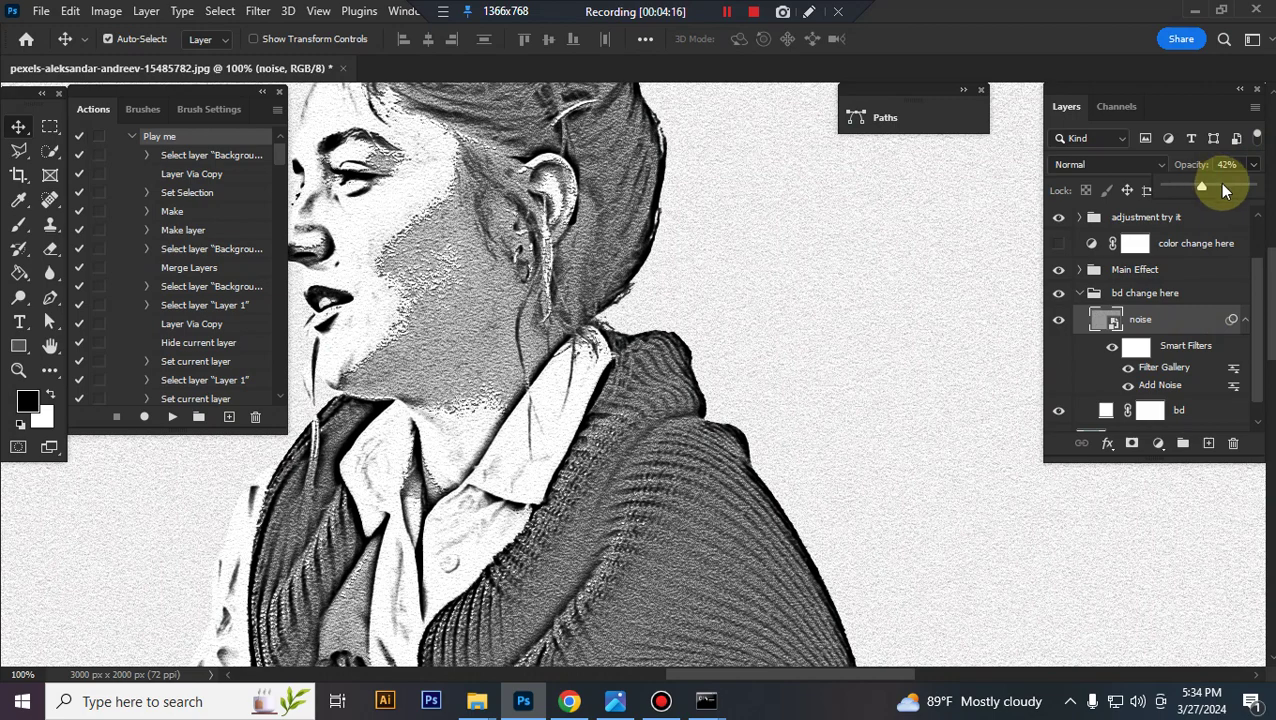
pyautogui.moveTo(1210, 184); pyautogui.dragTo(1209, 185)
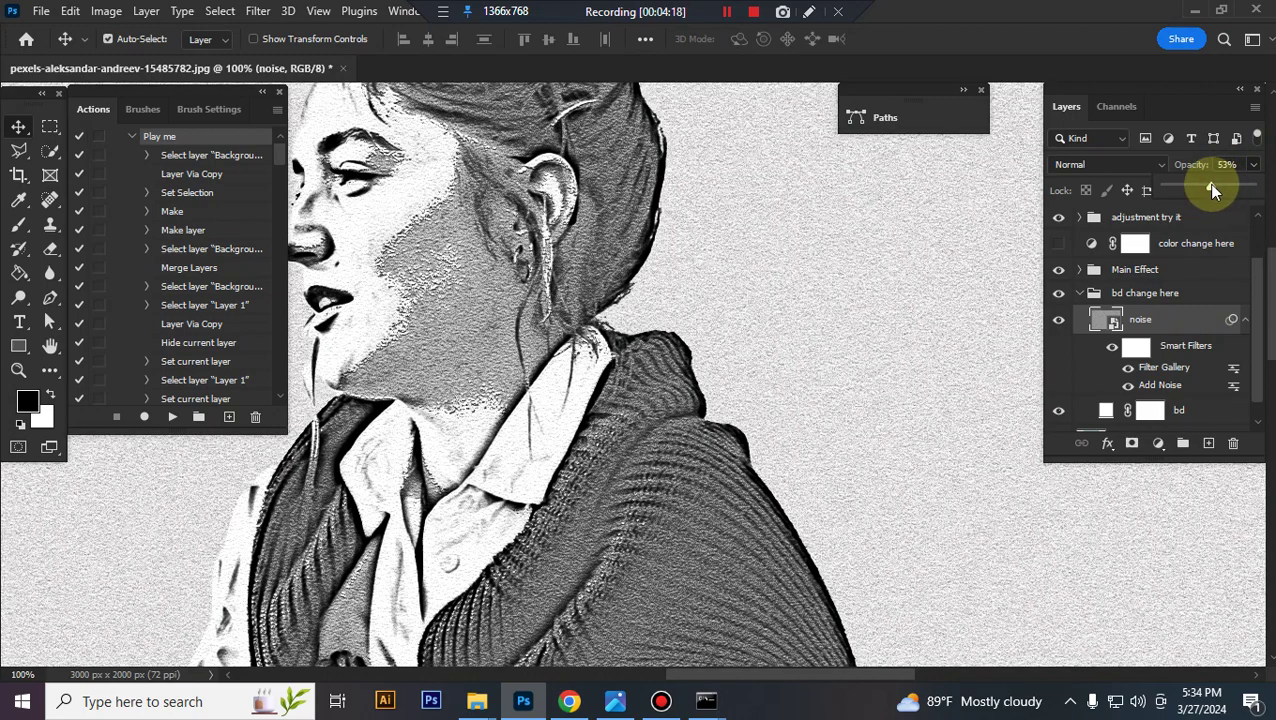
pyautogui.scroll(-1, 980, 312)
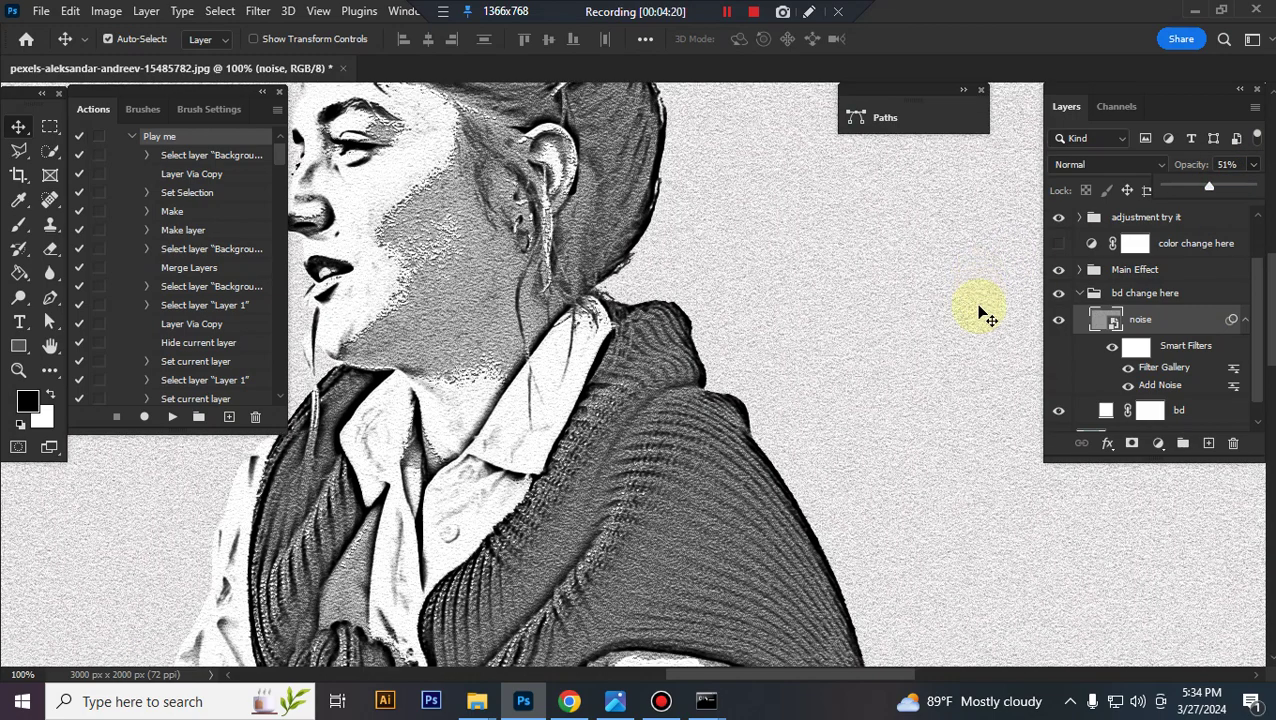
pyautogui.hotkey('ctrl', '-')
pyautogui.hotkey('ctrl', '-')
pyautogui.hotkey('ctrl', '-')
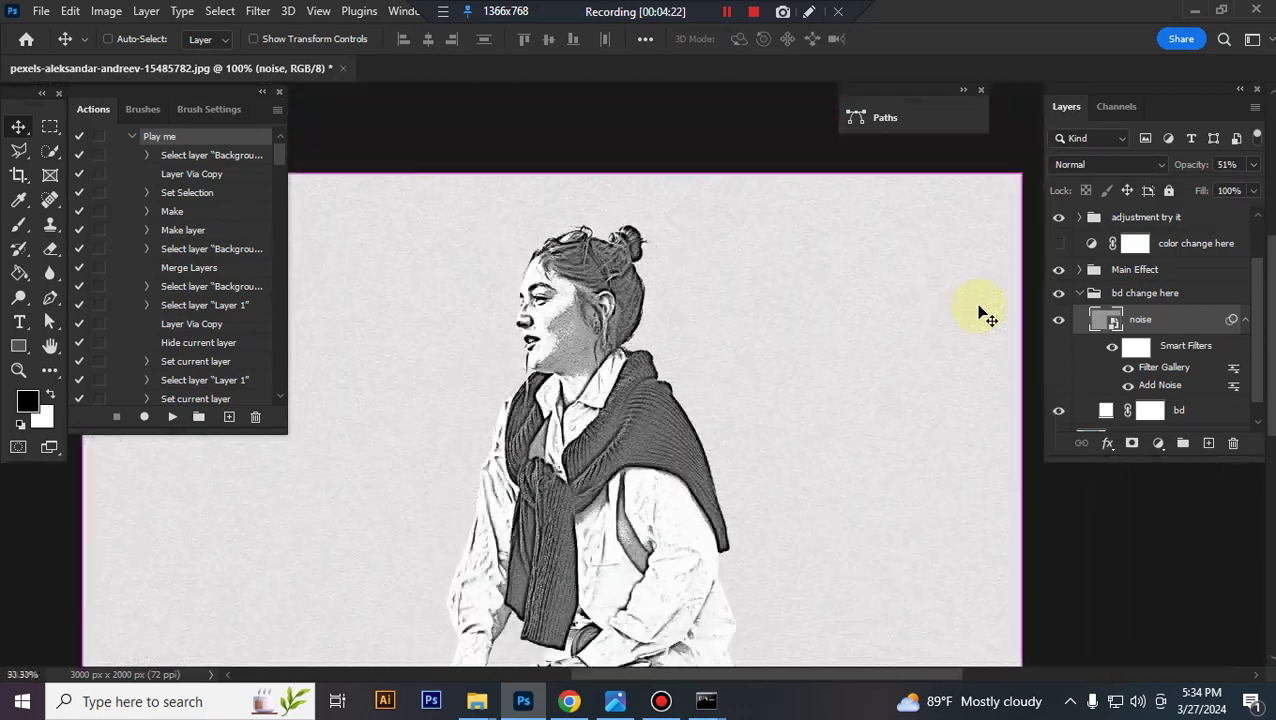
pyautogui.hotkey('ctrl', '+')
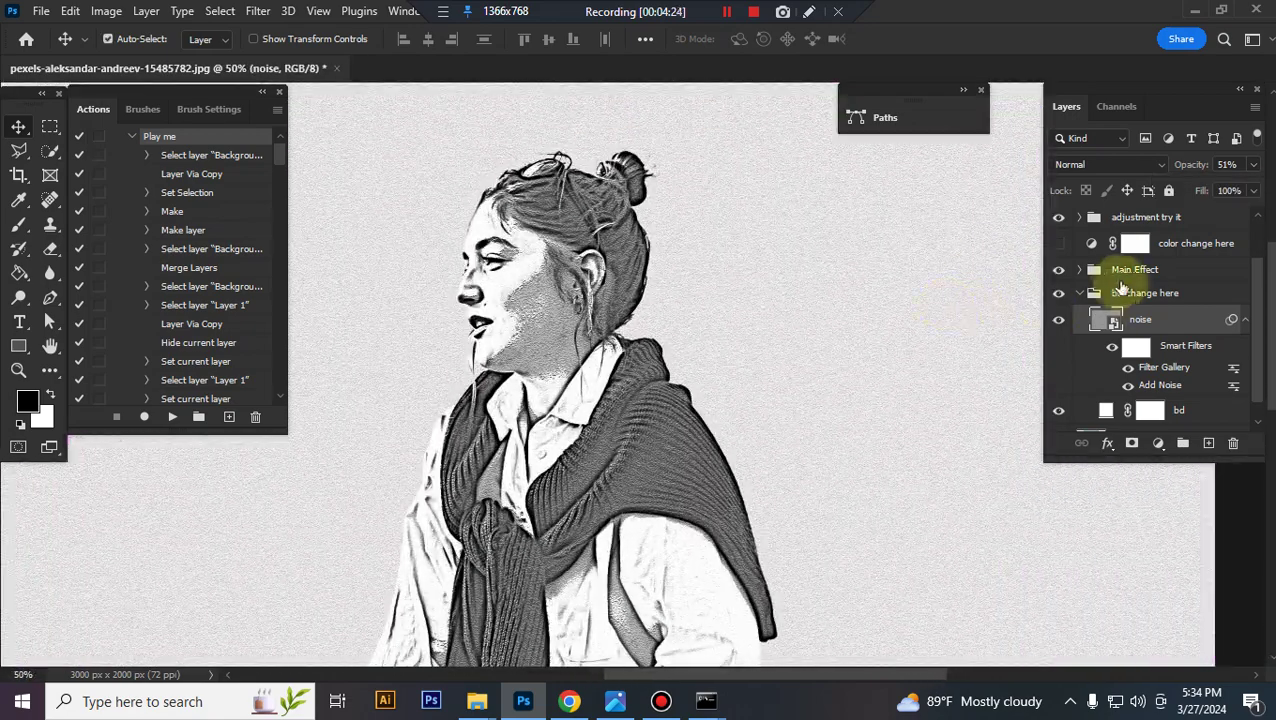
# Step: Hide the 'bd change here' group and the Background photo, leaving a checkerboard backdrop
pyautogui.click(1079, 293)
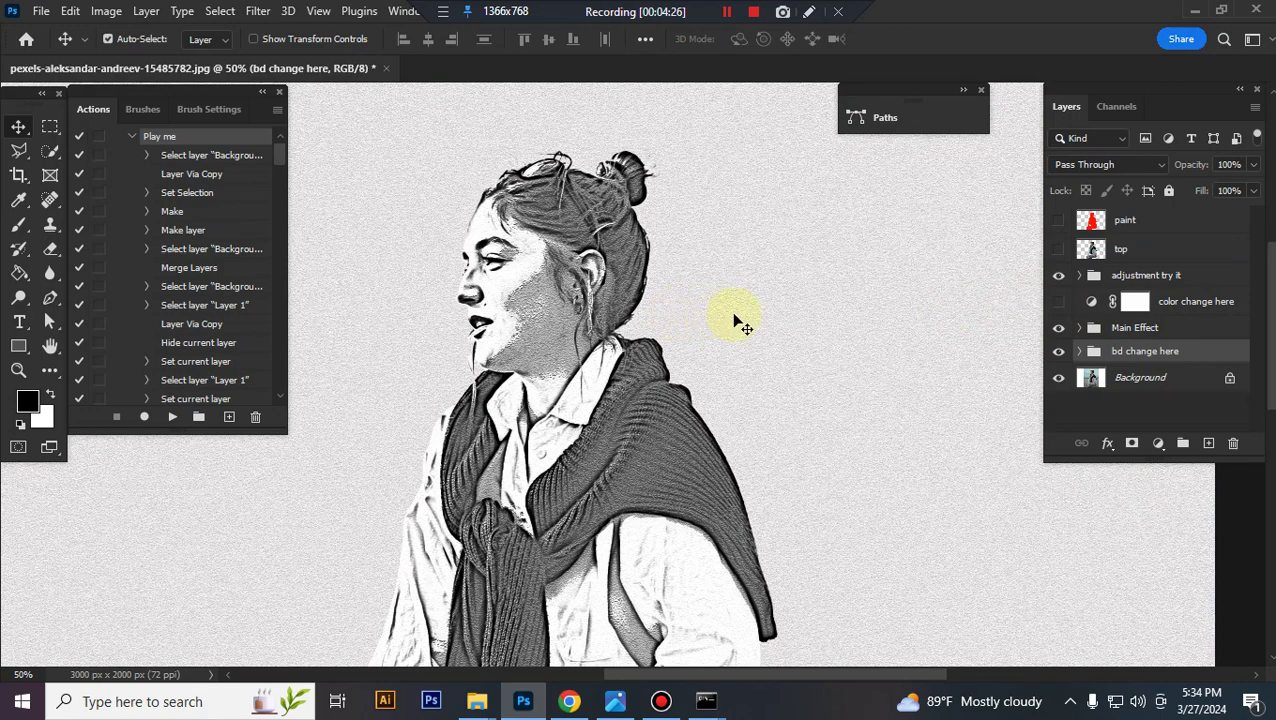
pyautogui.click(1058, 351)
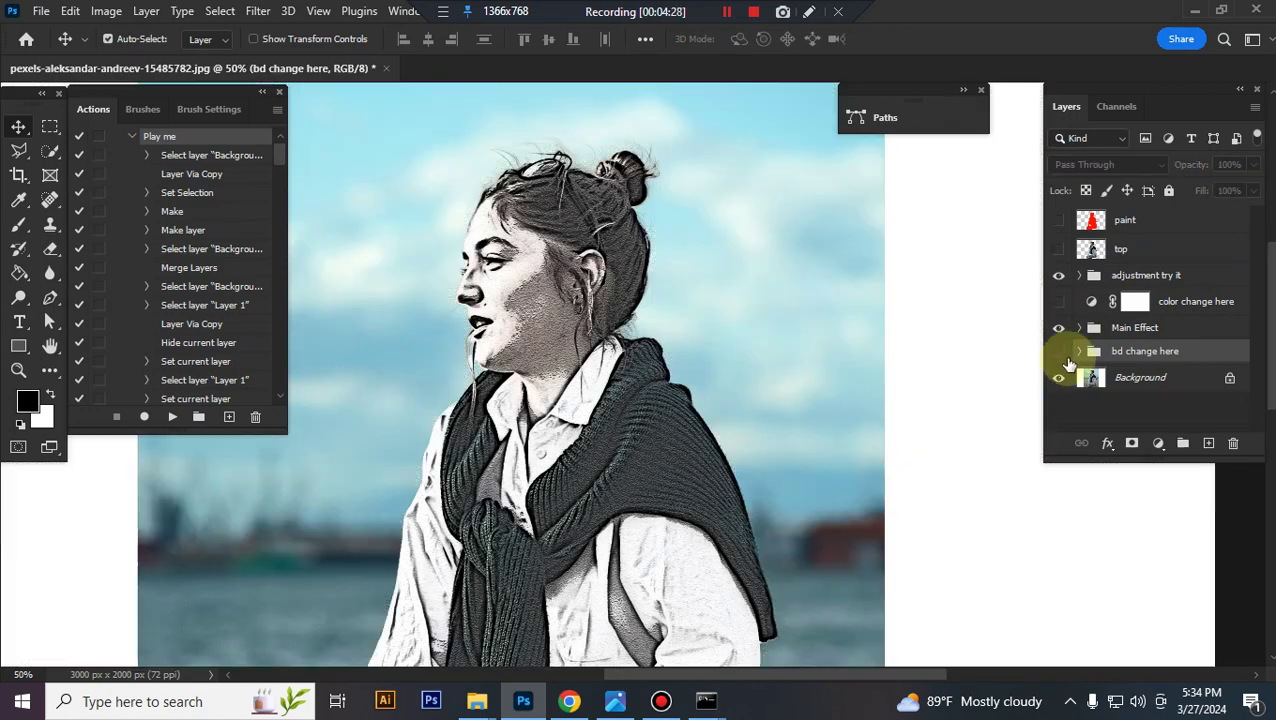
pyautogui.click(1060, 382)
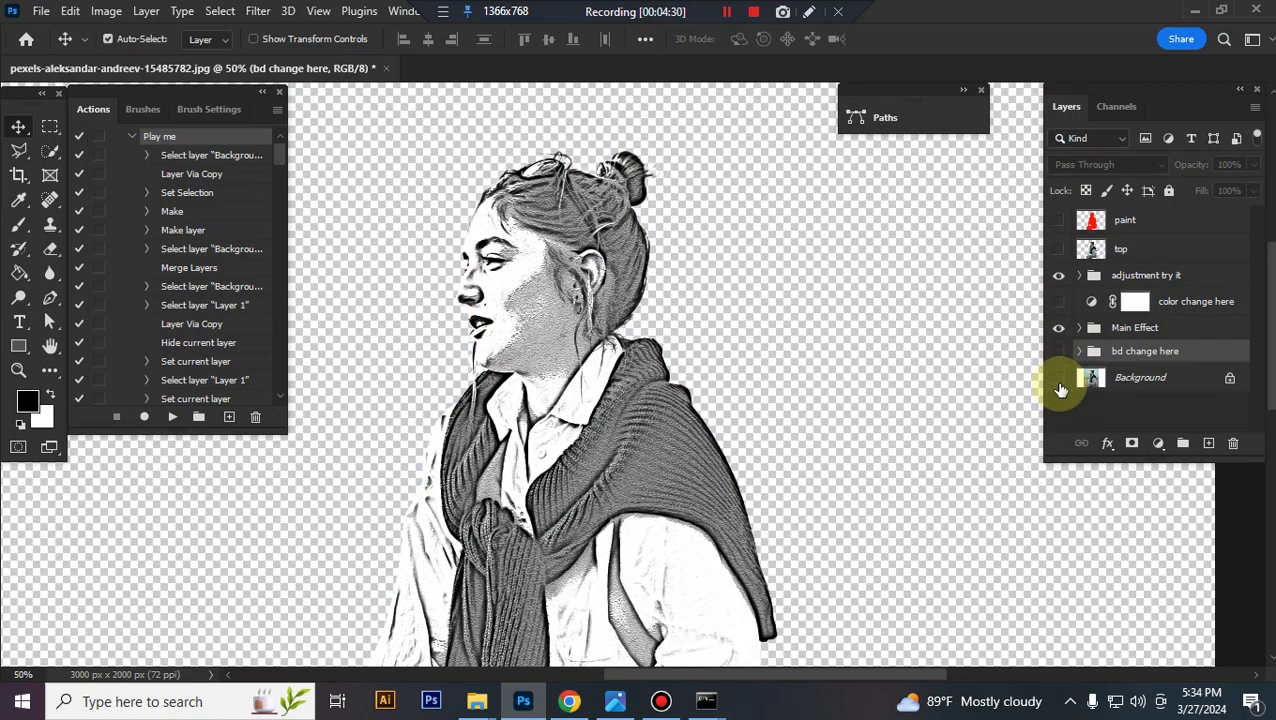
pyautogui.scroll(-2, 840, 400)
pyautogui.scroll(-3, 846, 400)
pyautogui.scroll(3, 852, 399)
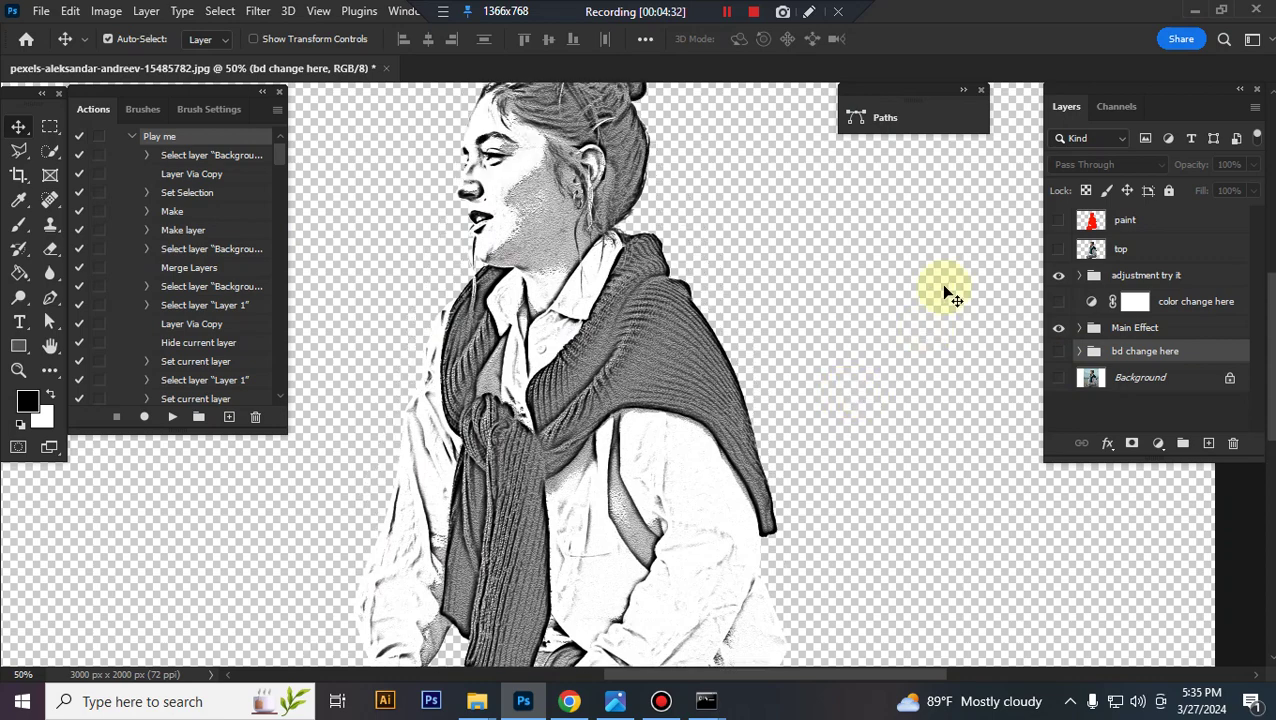